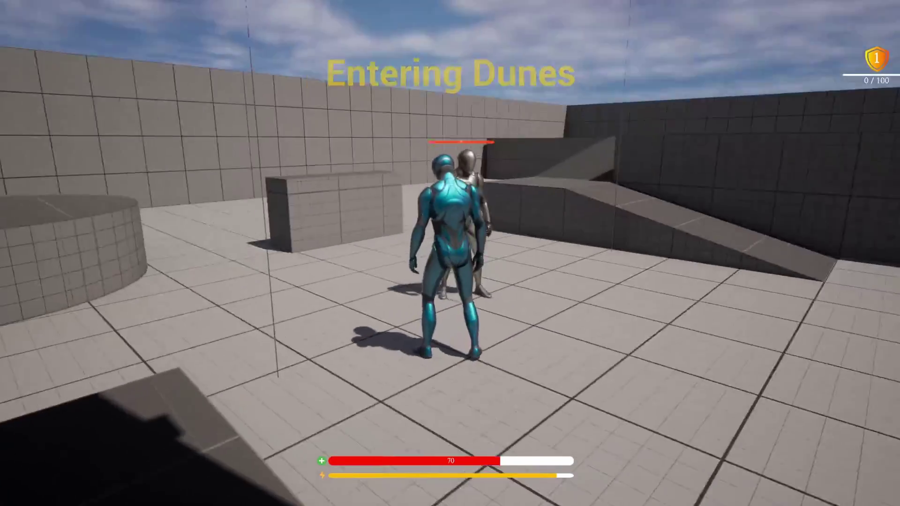
pyautogui.press('w')
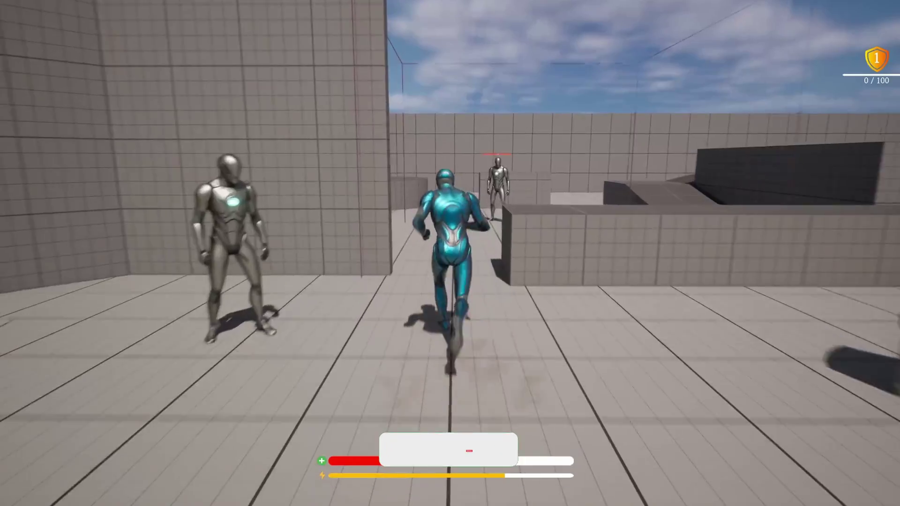
pyautogui.press('w')
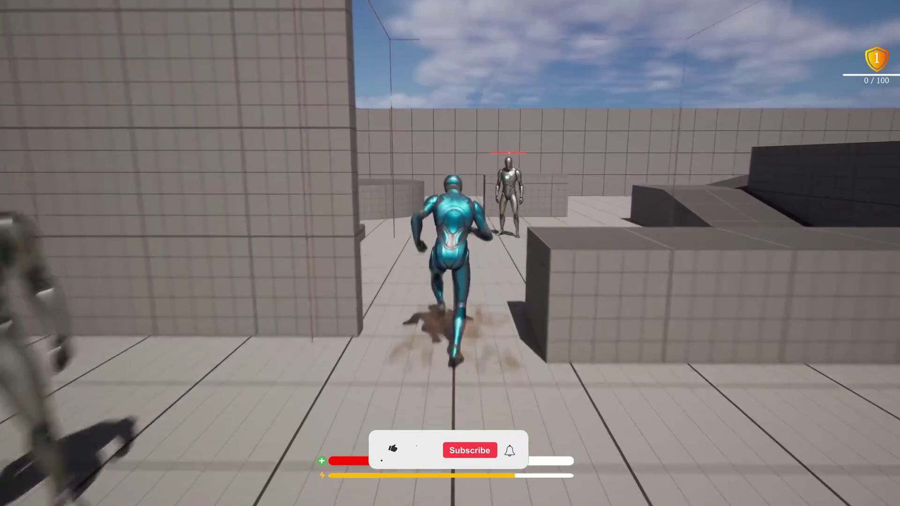
pyautogui.press('w')
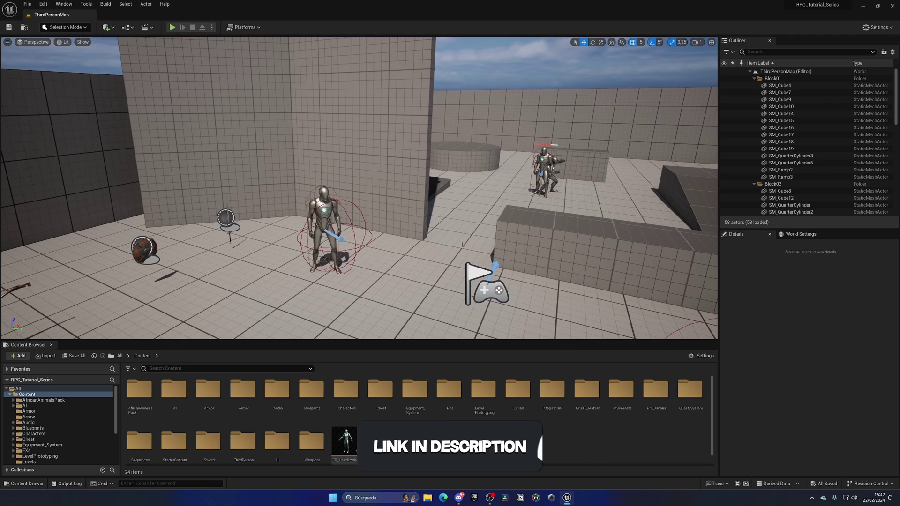
# Create a Widget Blueprint named WB_MessagePopup from the User Widget class in the Content folder and open it docked beside the level.
pyautogui.rightClick(392, 433)
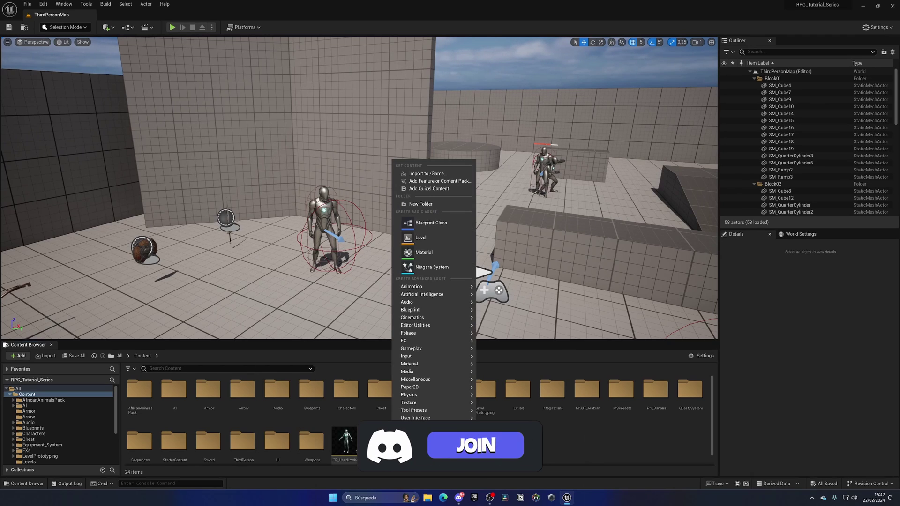
pyautogui.moveTo(421, 418)
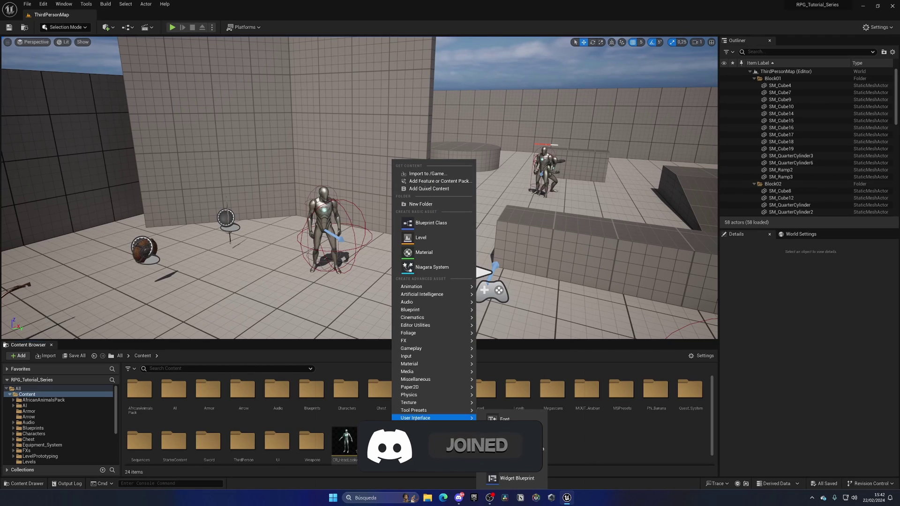
pyautogui.click(517, 476)
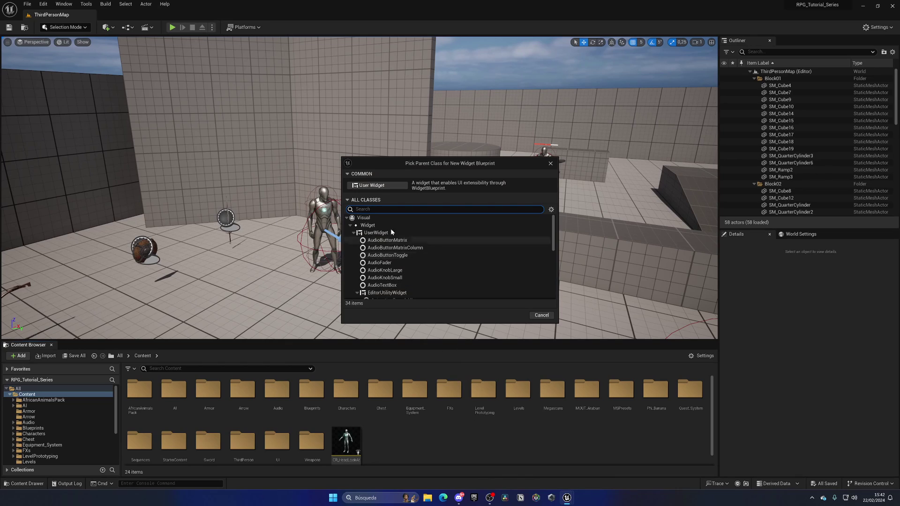
pyautogui.click(375, 185)
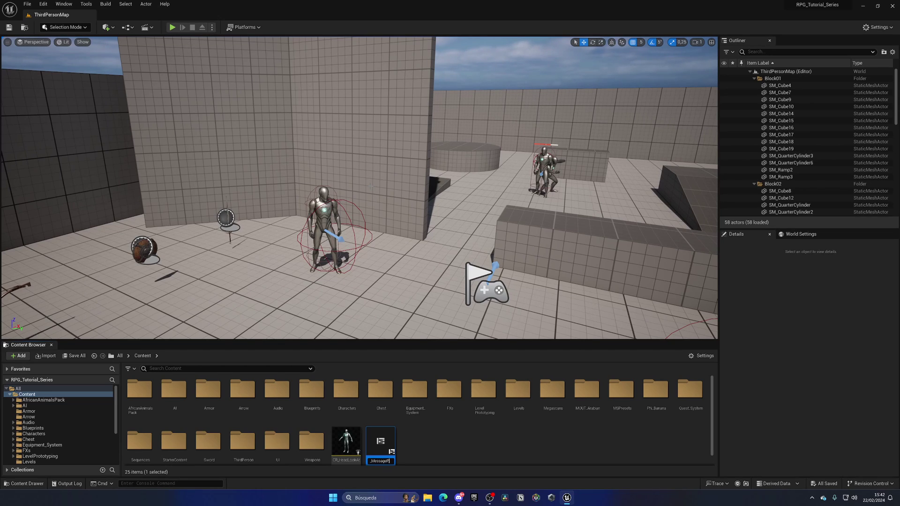
pyautogui.press('Return')
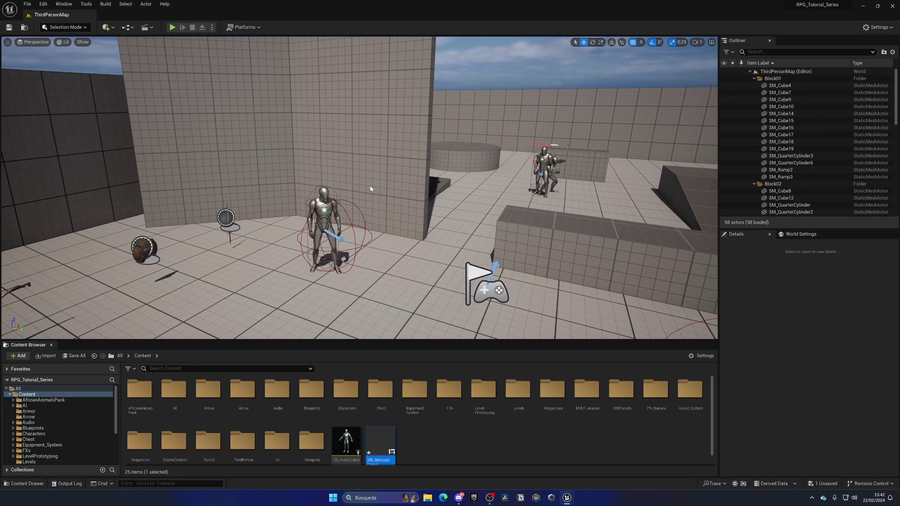
pyautogui.press('Return')
pyautogui.moveTo(201, 52); pyautogui.dragTo(179, 19)
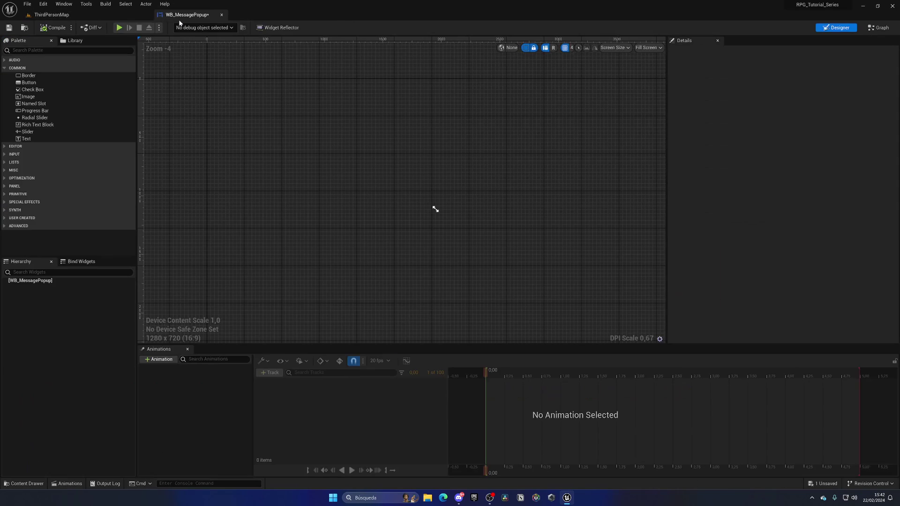
# Add a Canvas Panel as the root element of WB_MessagePopup.
pyautogui.click(105, 51)
pyautogui.write('ca')
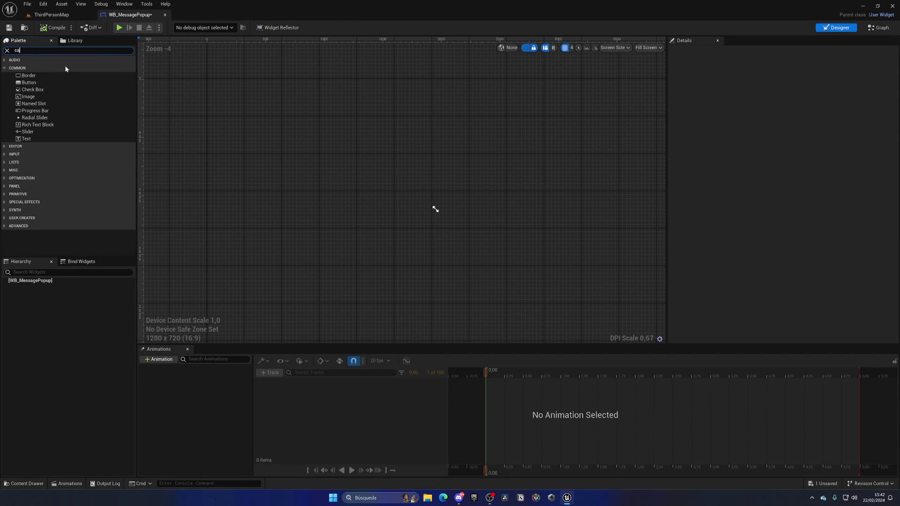
pyautogui.moveTo(65, 67); pyautogui.dragTo(42, 283)
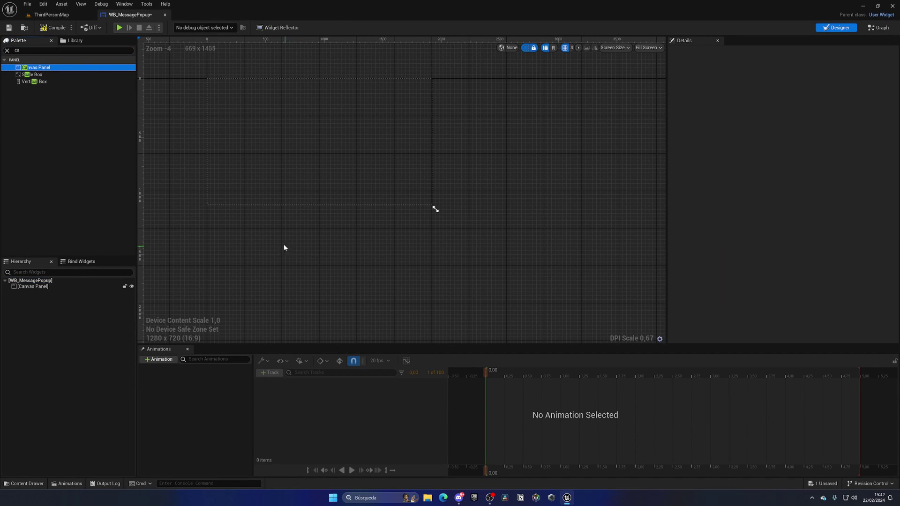
pyautogui.scroll(2, 374, 183)
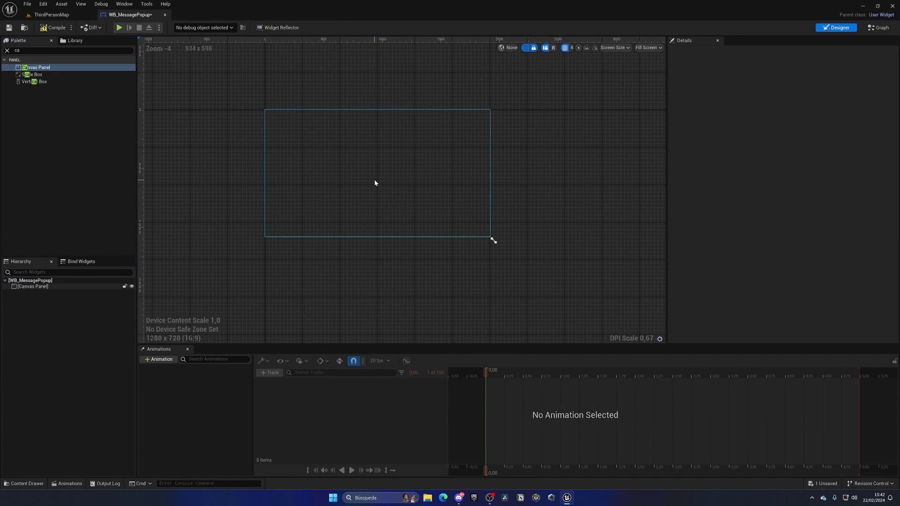
# Place a Text widget on the canvas and anchor it to the top center.
pyautogui.click(8, 50)
pyautogui.moveTo(26, 138); pyautogui.dragTo(378, 150)
pyautogui.click(777, 87)
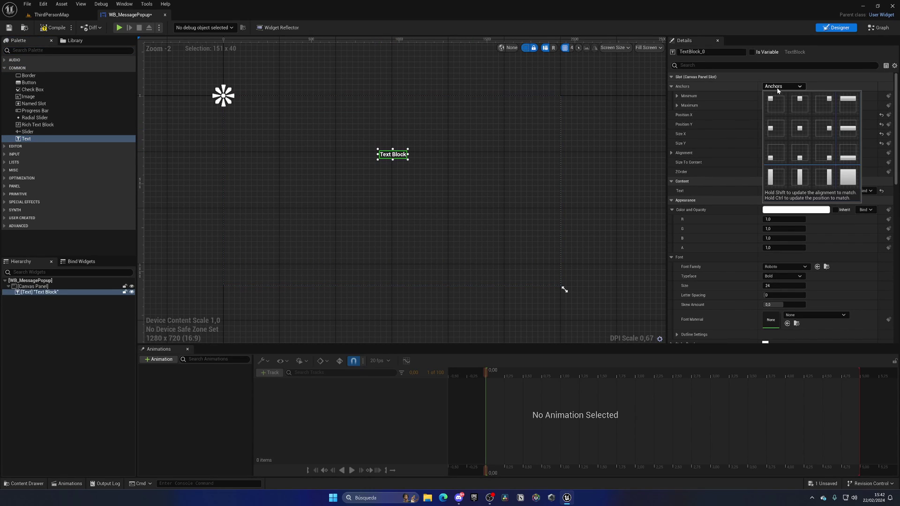
pyautogui.click(797, 108)
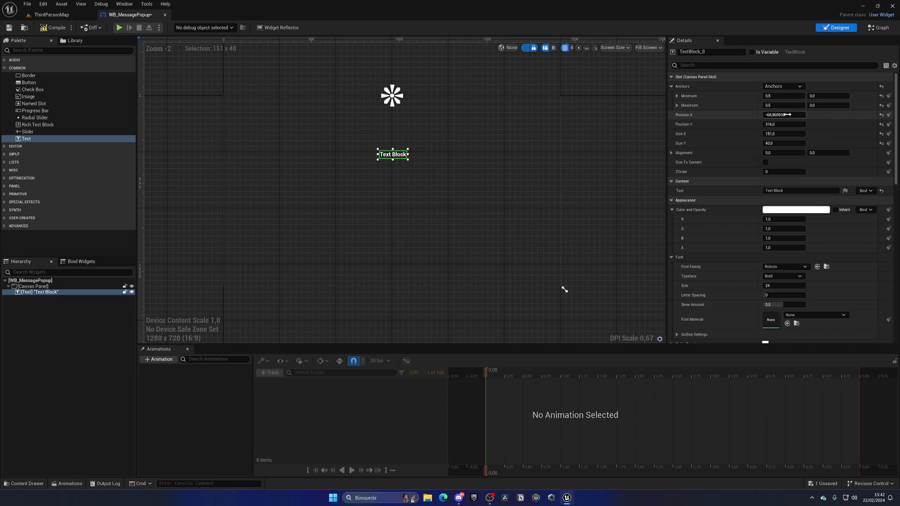
# Set the text block's Position X and Y to 0 and its Alignment to 0,5 on both axes.
pyautogui.click(786, 115)
pyautogui.write('0')
pyautogui.press('Return')
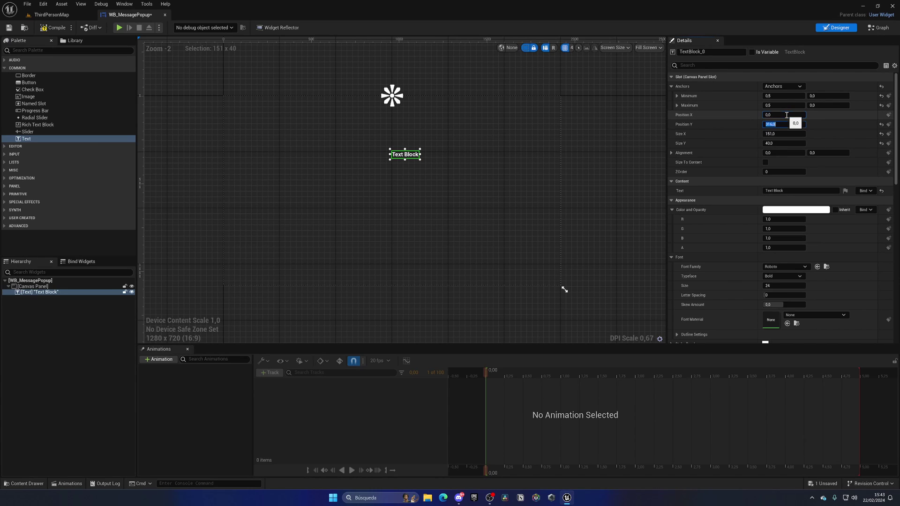
pyautogui.write('0')
pyautogui.press('Return')
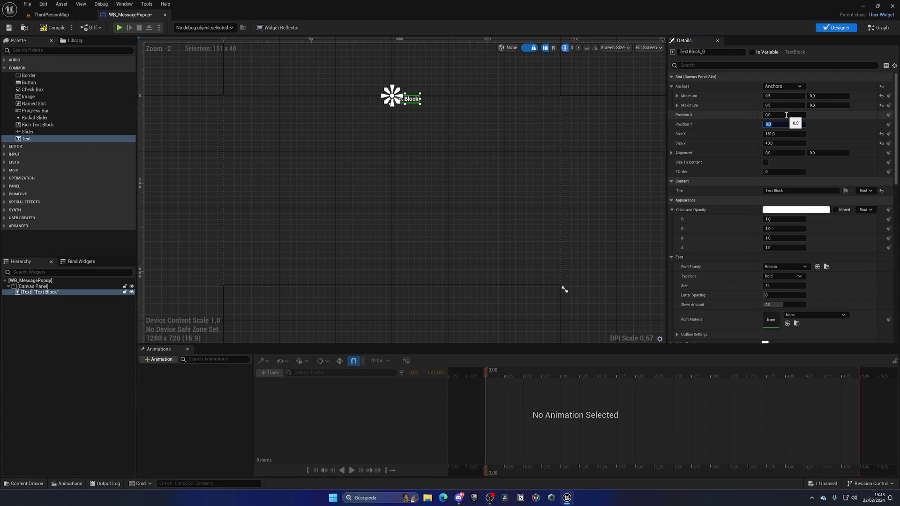
pyautogui.click(773, 152)
pyautogui.write('0,5')
pyautogui.press('Return')
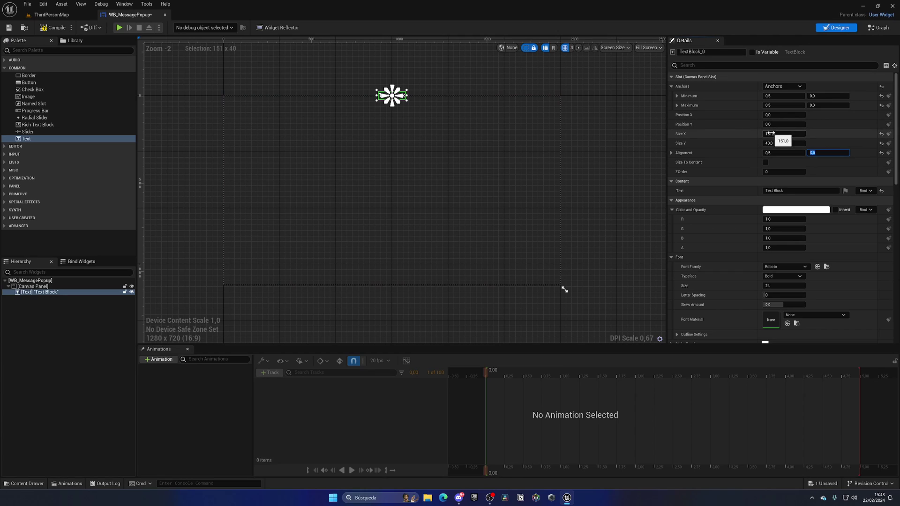
# Enlarge the text block to about 450 by 116 and center its text at font size 56.
pyautogui.moveTo(770, 134); pyautogui.dragTo(792, 143)
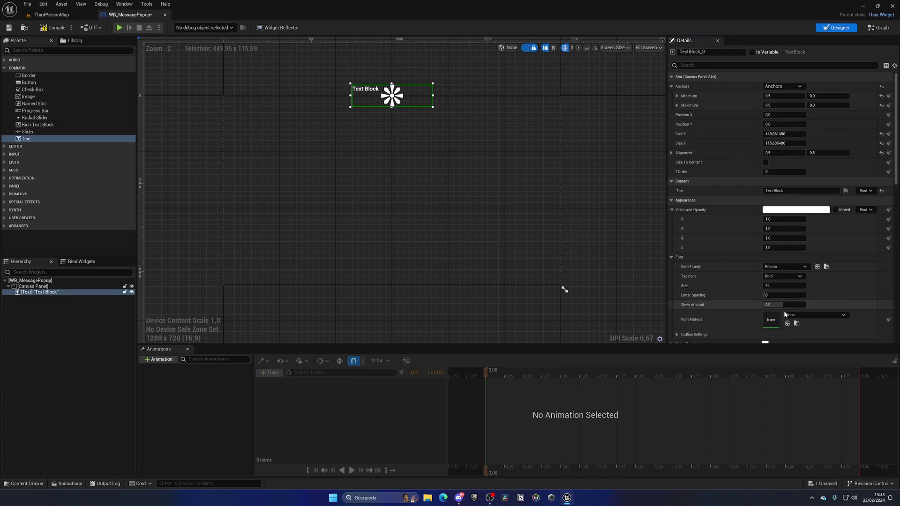
pyautogui.scroll(-4, 783, 311)
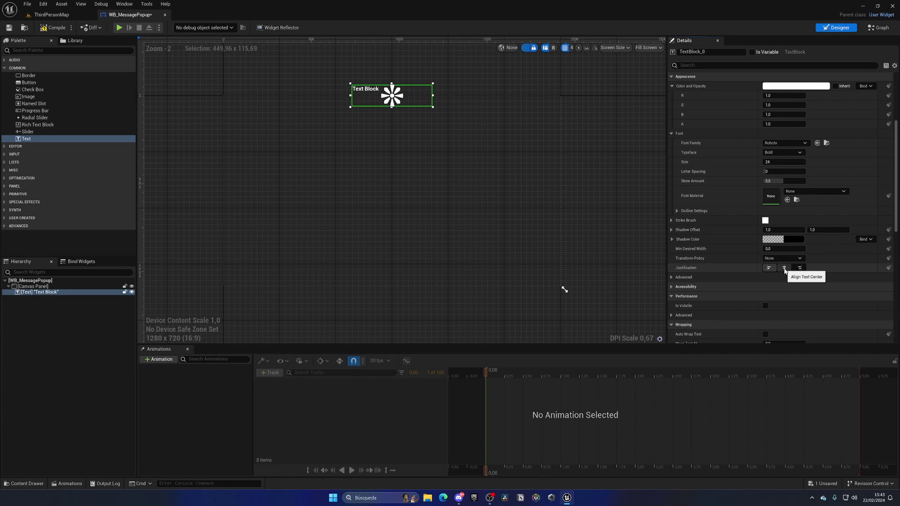
pyautogui.click(784, 268)
pyautogui.scroll(4, 778, 211)
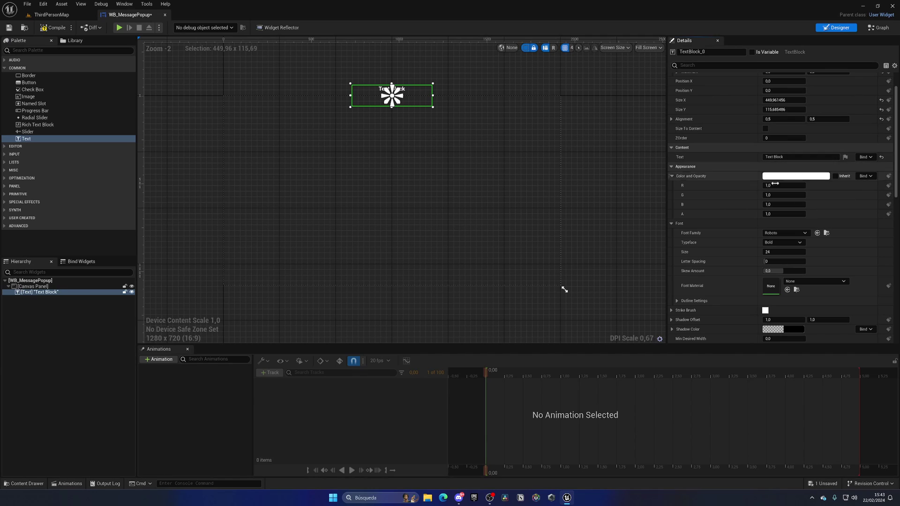
pyautogui.moveTo(779, 253)
pyautogui.mouseDown()
pyautogui.moveTo(796, 253)
pyautogui.moveTo(775, 252)
pyautogui.mouseUp()
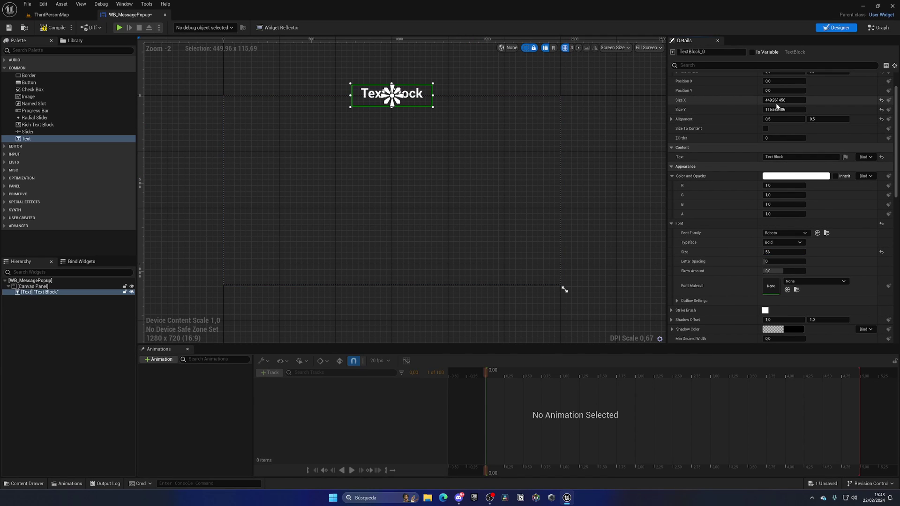
# Widen the text block to about 721 and lower it to a Position Y of about 139.
pyautogui.moveTo(776, 102); pyautogui.dragTo(796, 102)
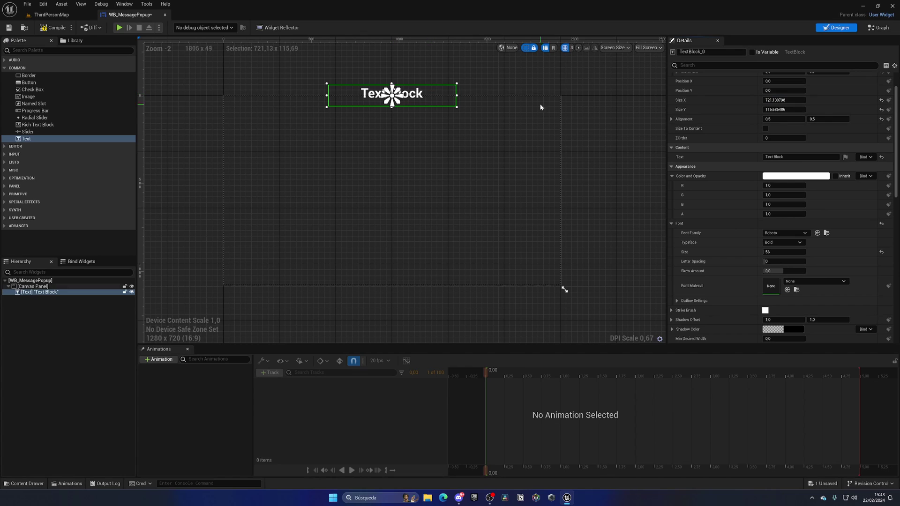
pyautogui.scroll(2, 771, 94)
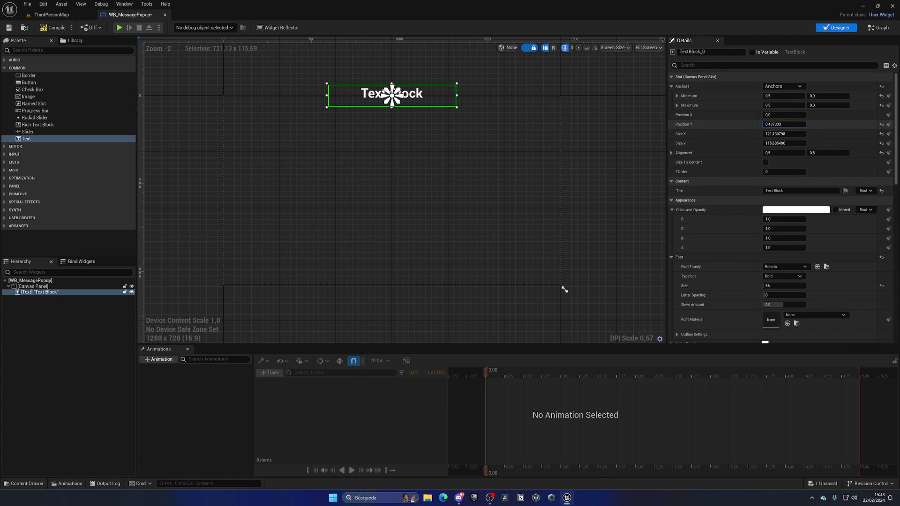
pyautogui.moveTo(784, 125); pyautogui.dragTo(798, 124)
pyautogui.click(543, 146)
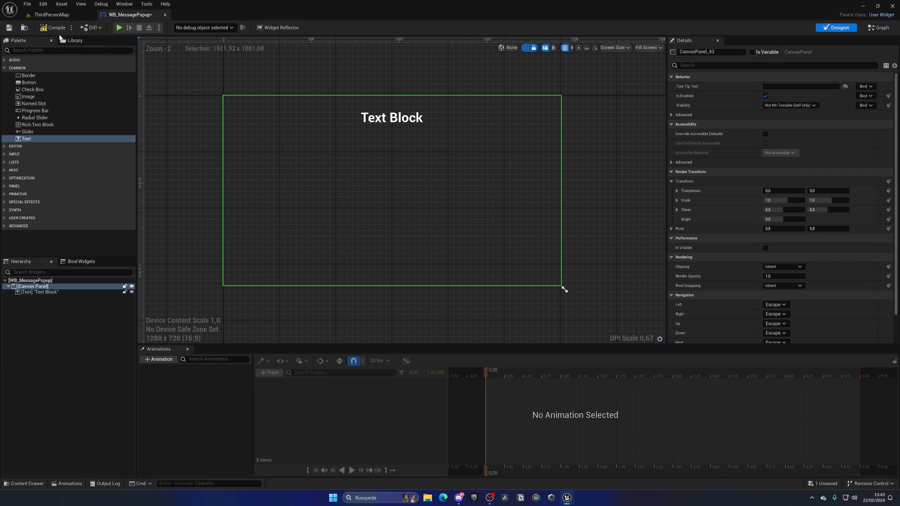
# Compile and save WB_MessagePopup, and move the asset into the UI folder.
pyautogui.click(53, 27)
pyautogui.click(220, 147)
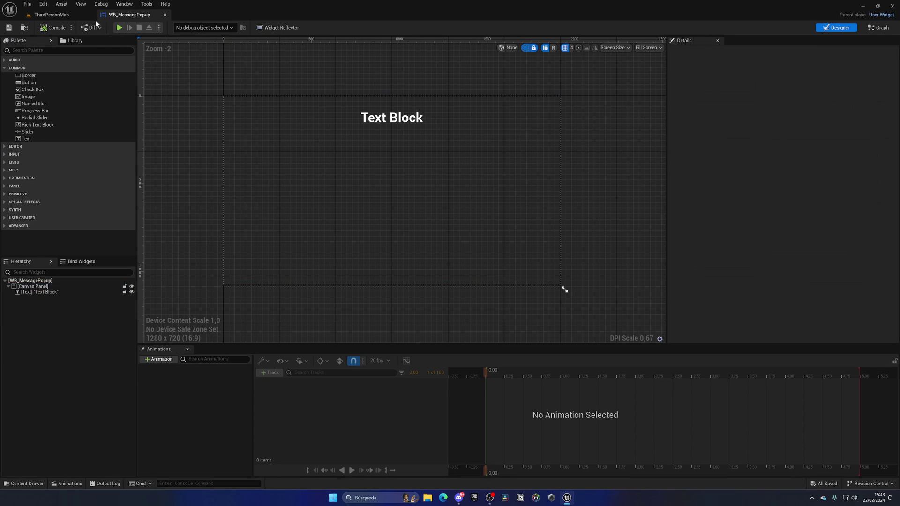
pyautogui.click(52, 14)
pyautogui.moveTo(380, 443); pyautogui.dragTo(282, 457)
pyautogui.click(283, 440)
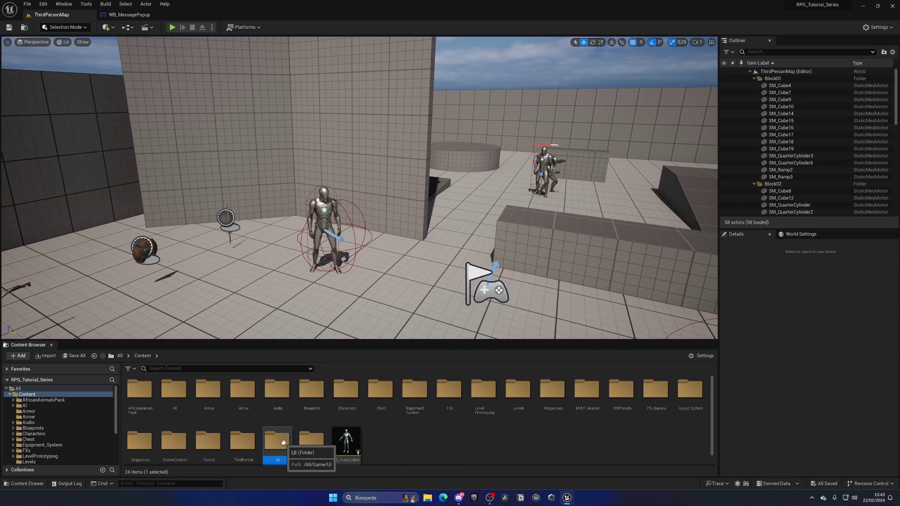
# Open WB_HUD from the UI folder and examine its Level Up Animation Text element.
pyautogui.doubleClick(283, 442)
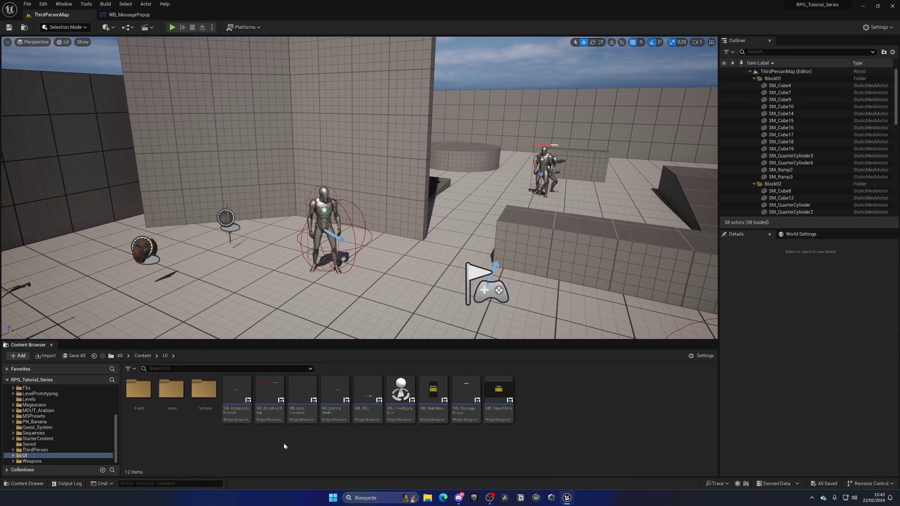
pyautogui.doubleClick(362, 402)
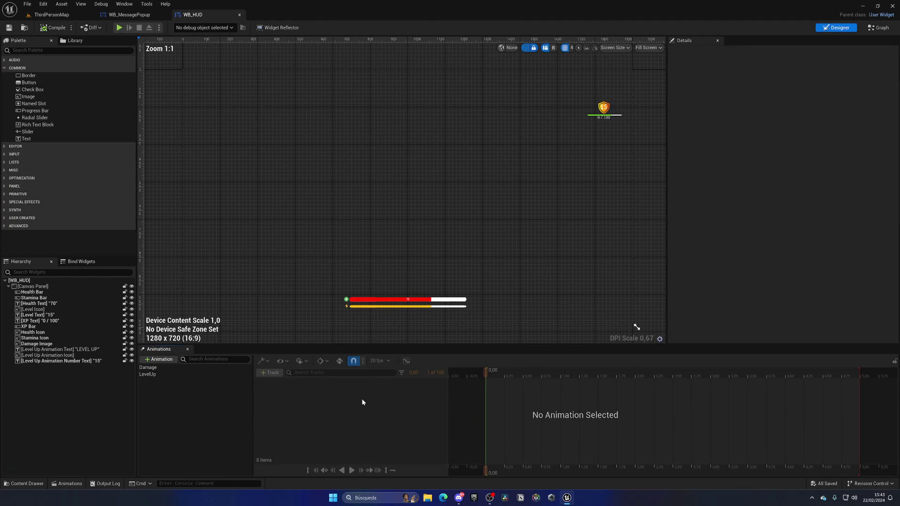
pyautogui.click(33, 326)
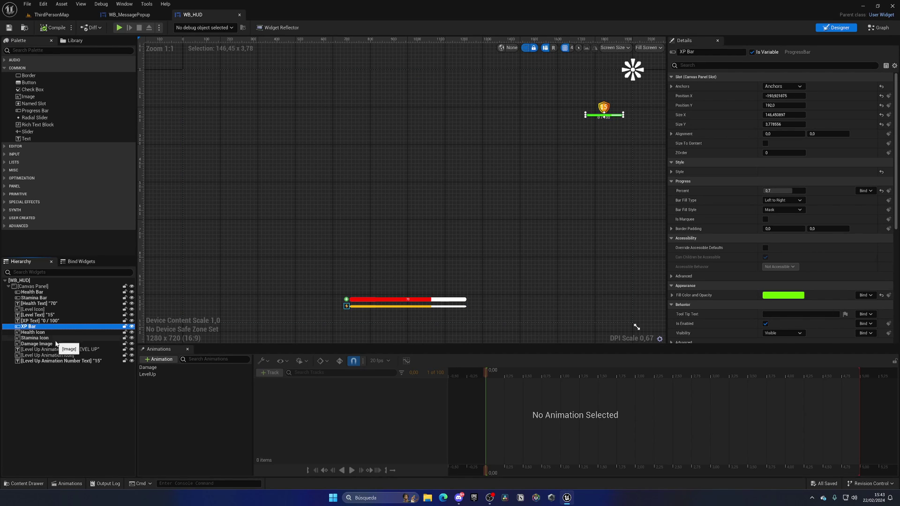
pyautogui.click(54, 361)
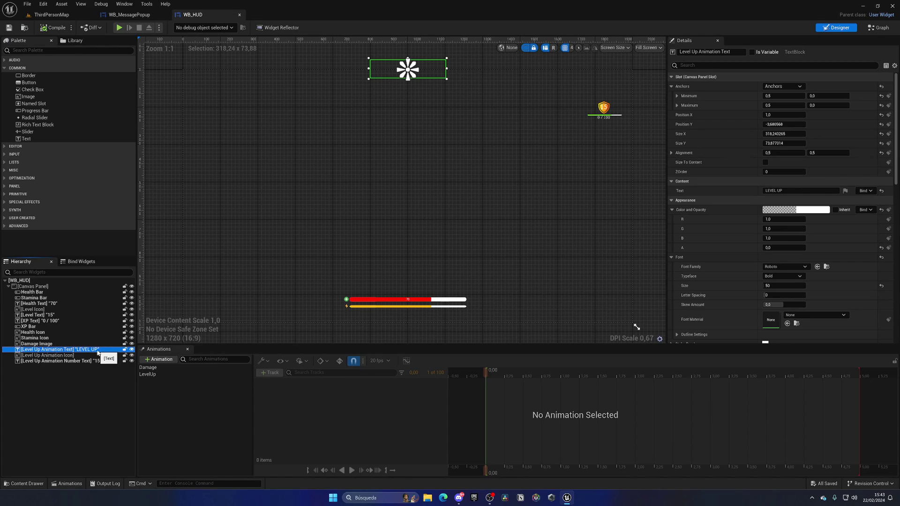
# Play the level, open the chest to check the level-up message on screen, and stop the session.
pyautogui.click(52, 15)
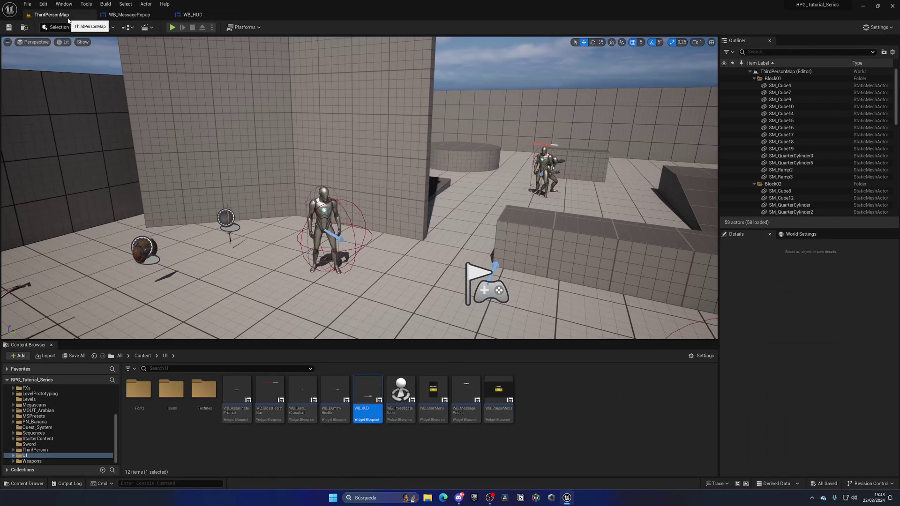
pyautogui.click(173, 27)
pyautogui.press('w')
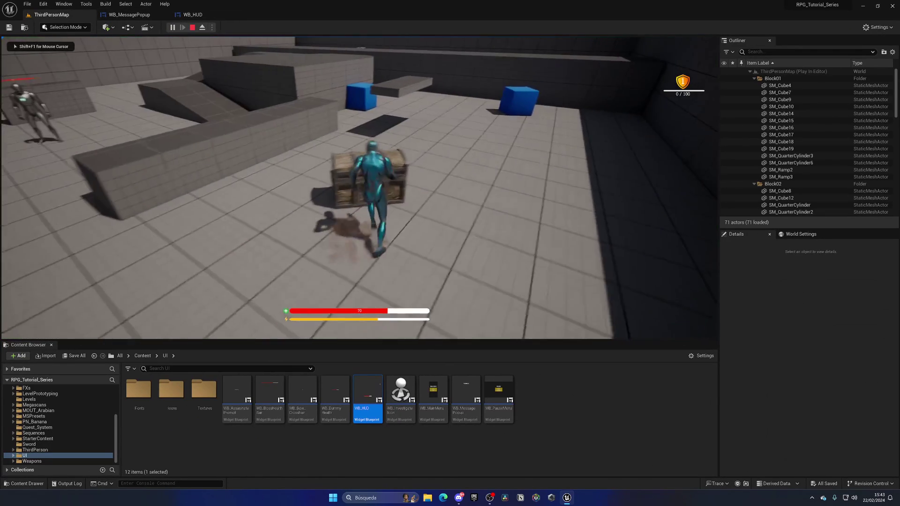
pyautogui.press('e')
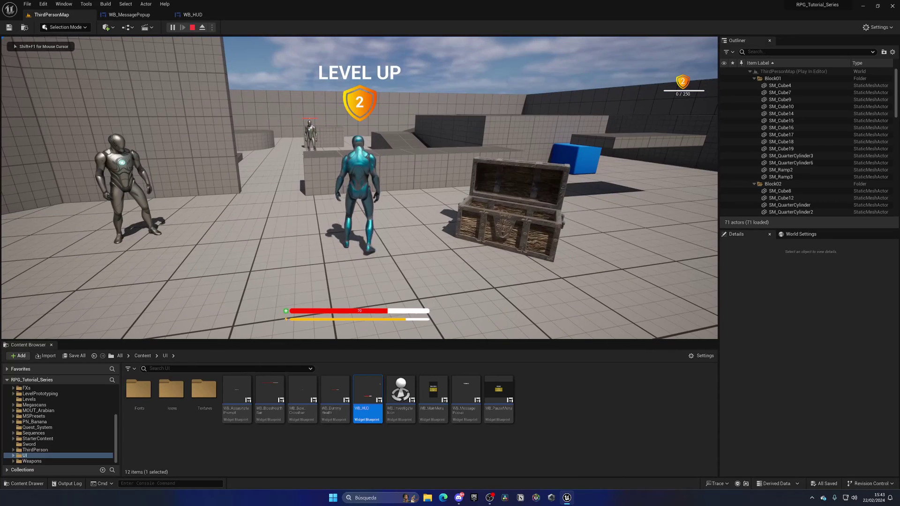
pyautogui.press('Escape')
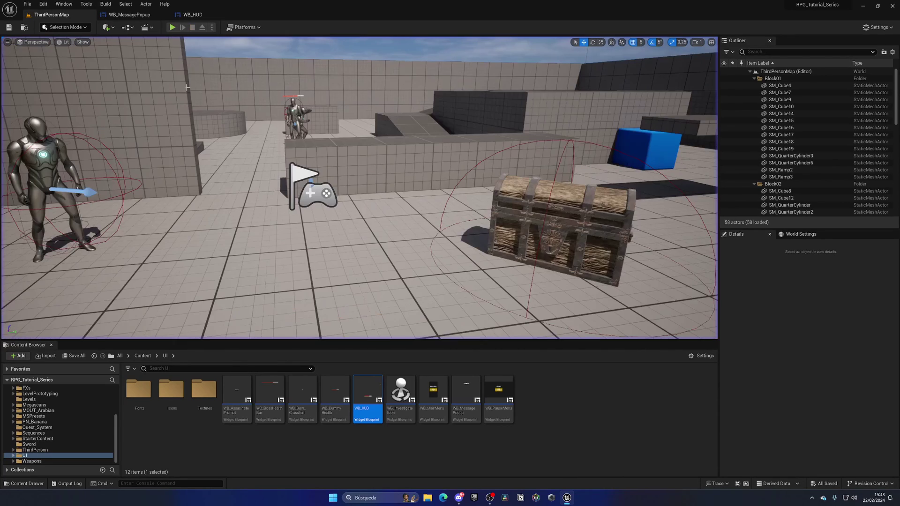
# In WB_MessagePopup, set the text block's colour to golden yellow with R 1.0, G about 0.616 and B 0.0.
pyautogui.click(193, 14)
pyautogui.click(130, 14)
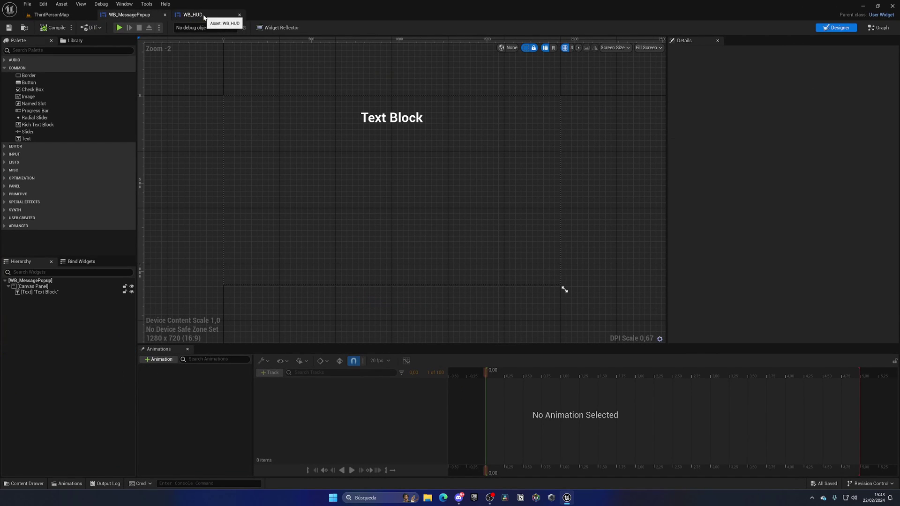
pyautogui.click(395, 128)
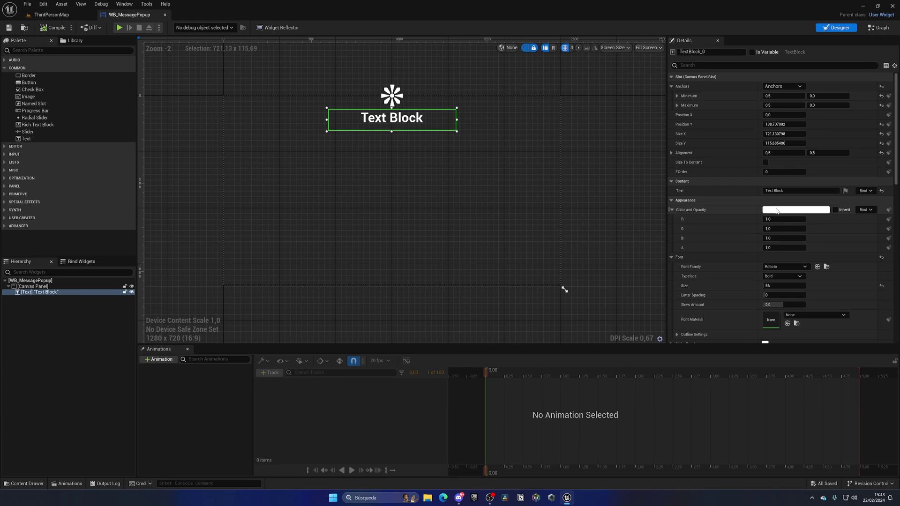
pyautogui.click(795, 209)
pyautogui.click(690, 289)
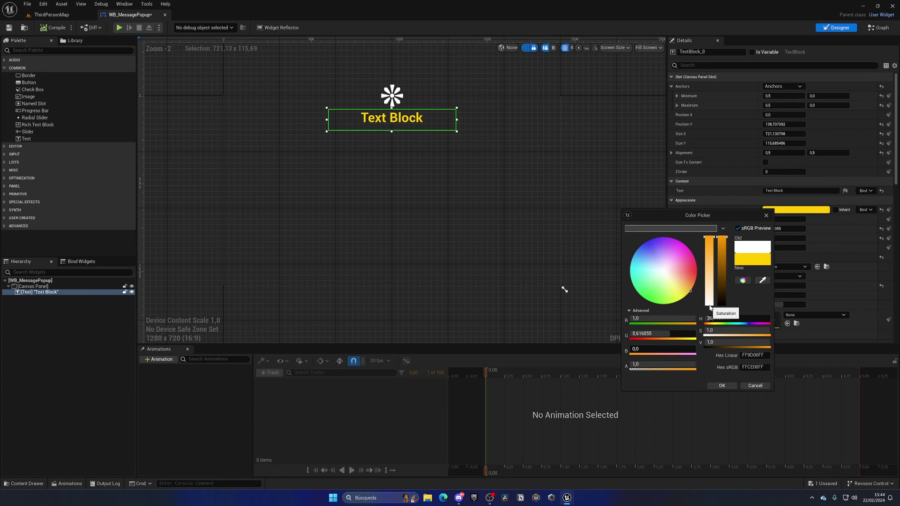
pyautogui.click(722, 386)
pyautogui.scroll(-2, 729, 298)
pyautogui.scroll(-2, 728, 296)
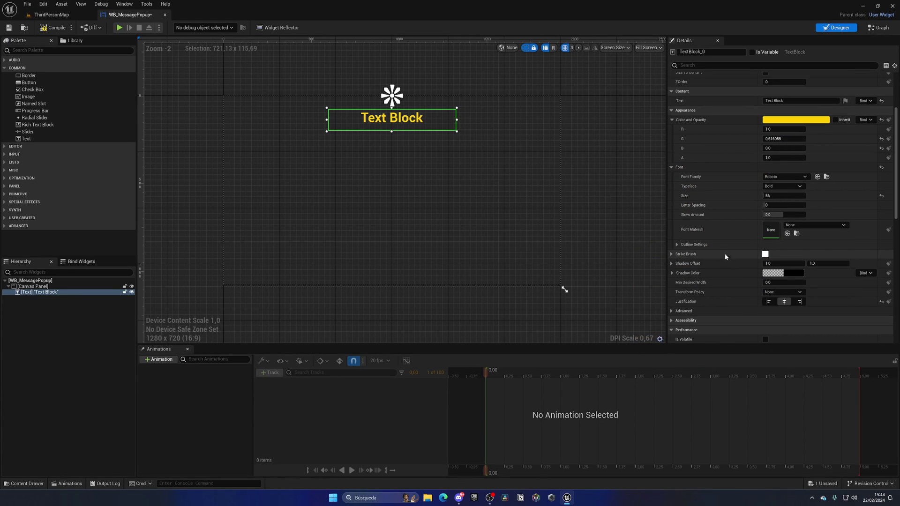
pyautogui.scroll(3, 671, 170)
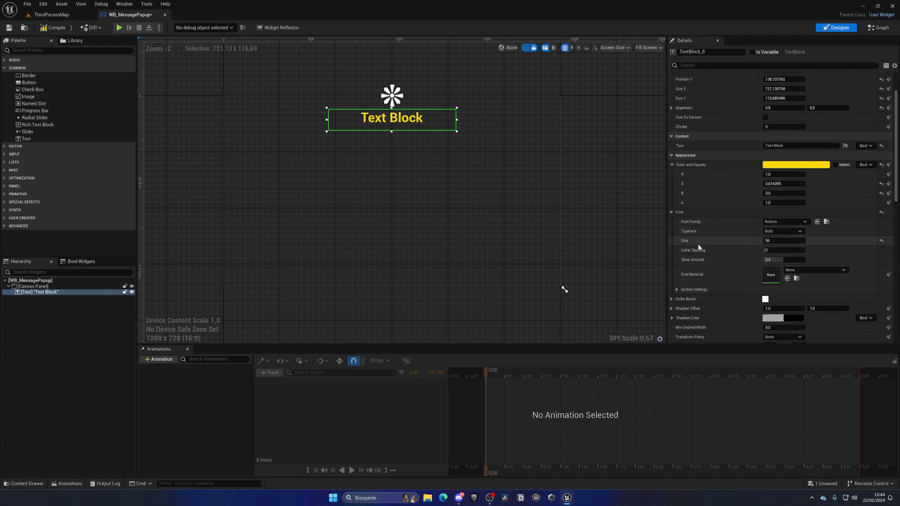
pyautogui.click(602, 193)
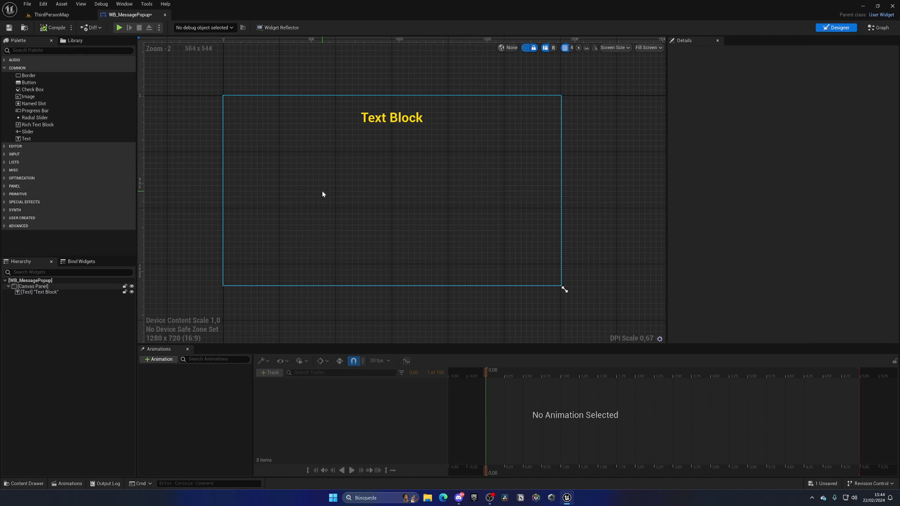
# Change the text block's content to "Entering Dunes", then compile and save the widget.
pyautogui.click(379, 122)
pyautogui.click(380, 123)
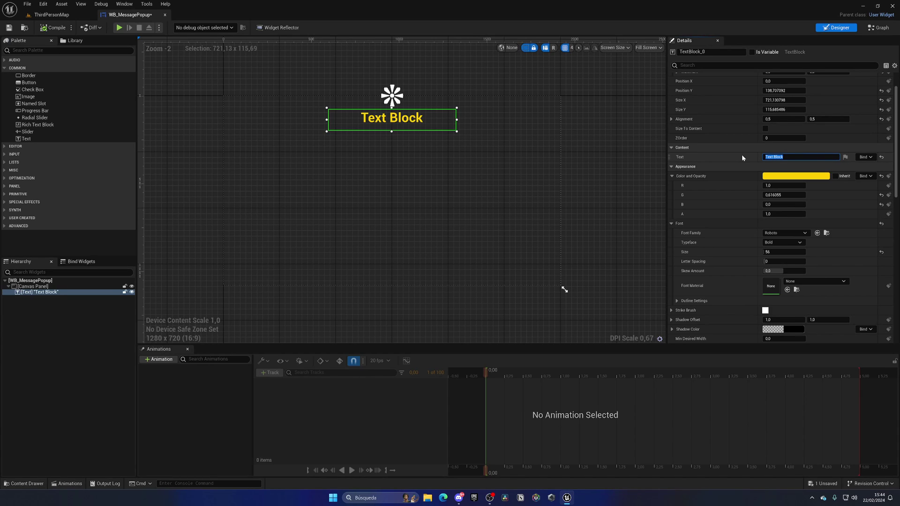
pyautogui.write('Enty')
pyautogui.write('ering ')
pyautogui.write('Dunes')
pyautogui.press('Return')
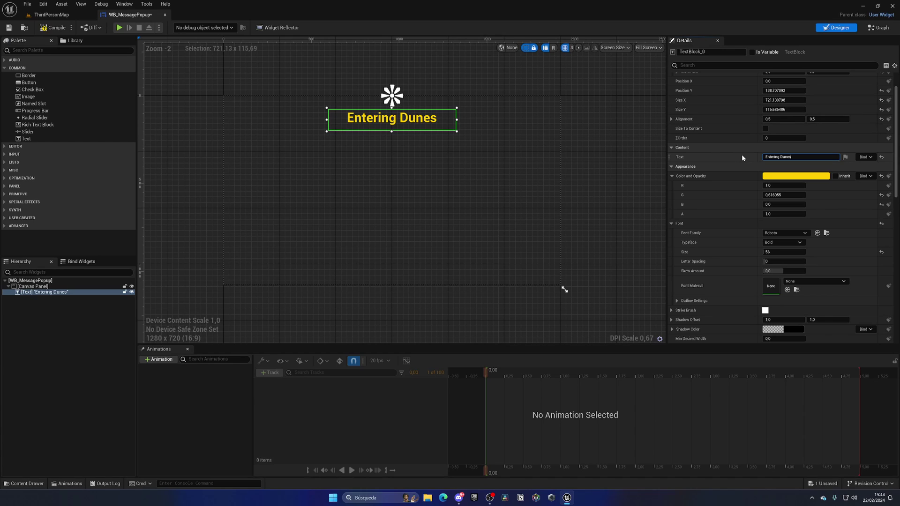
pyautogui.click(627, 158)
pyautogui.click(53, 27)
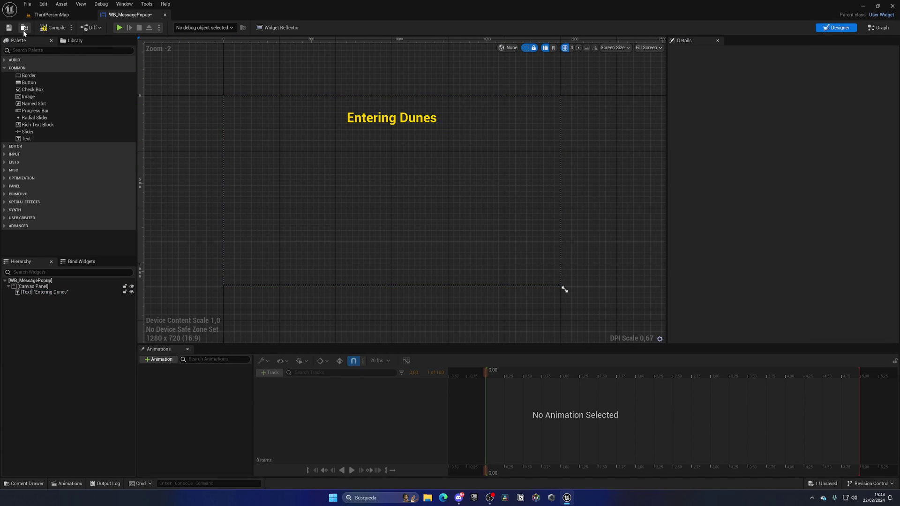
pyautogui.click(9, 27)
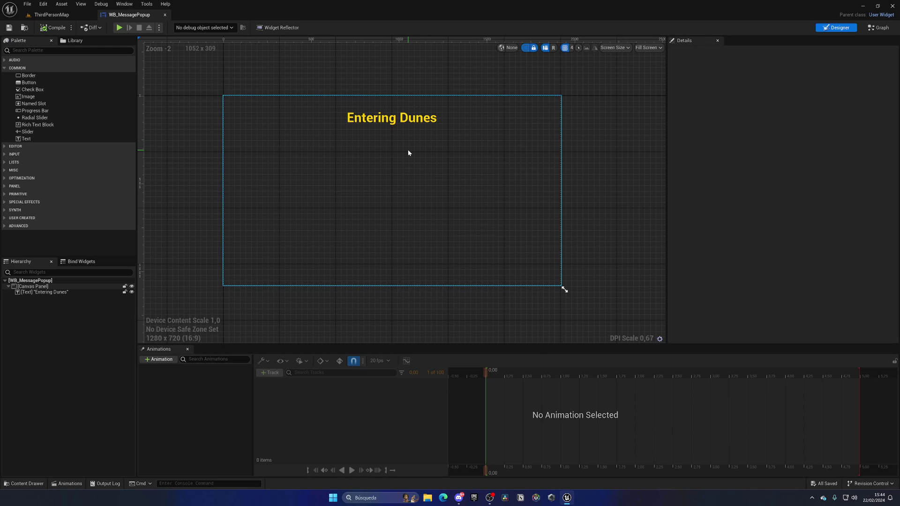
# Rename the text block as Text, enable Is Variable for it, and compile the widget.
pyautogui.click(398, 121)
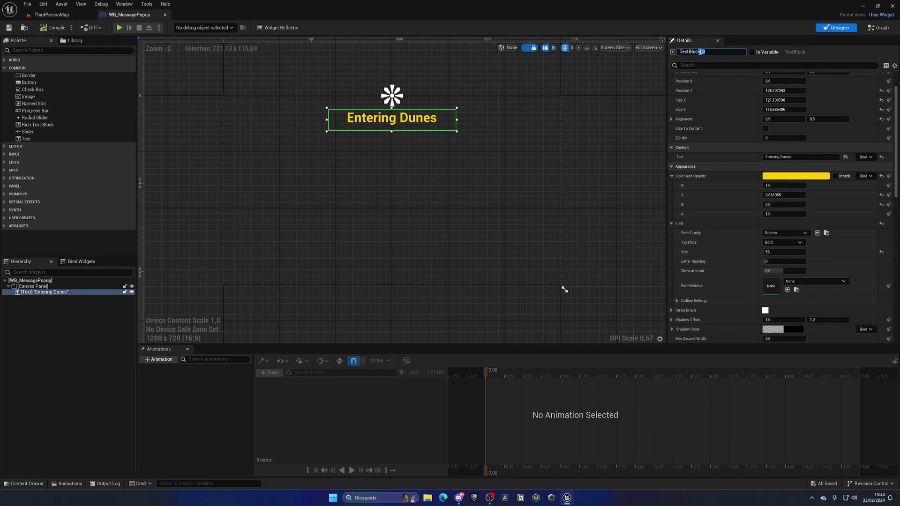
pyautogui.moveTo(700, 52); pyautogui.dragTo(660, 54)
pyautogui.write('Text')
pyautogui.press('Return')
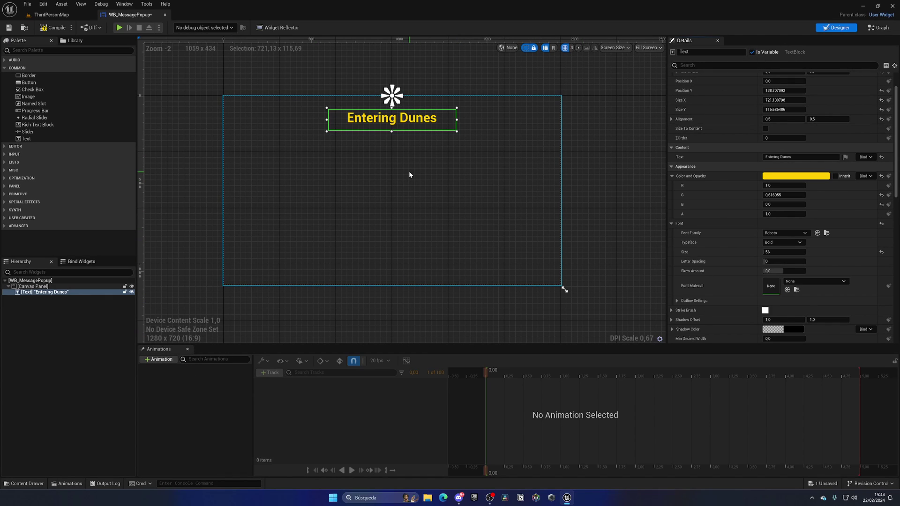
pyautogui.click(220, 166)
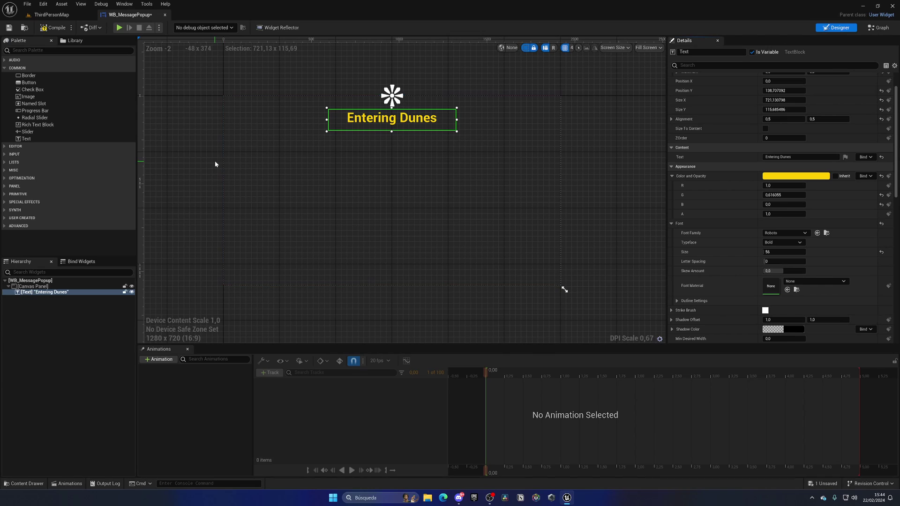
pyautogui.click(52, 30)
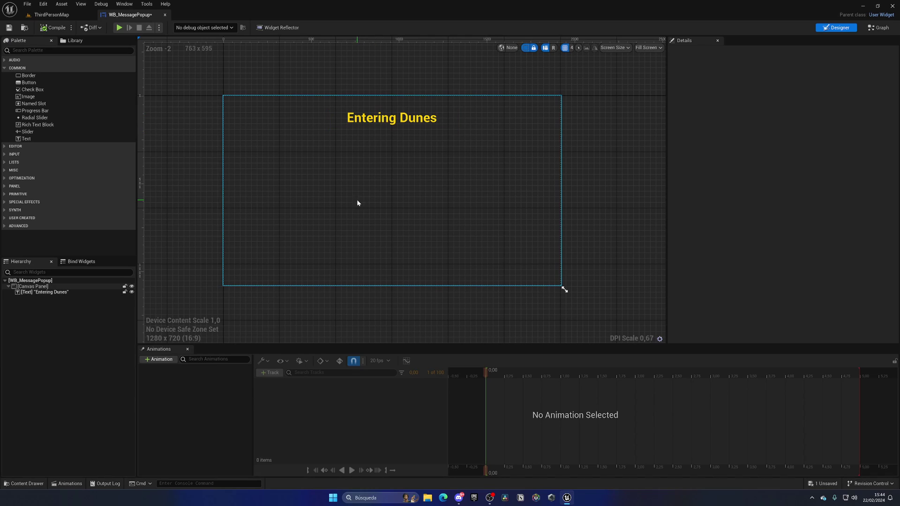
# Create a widget animation named Message and select it for editing.
pyautogui.click(123, 4)
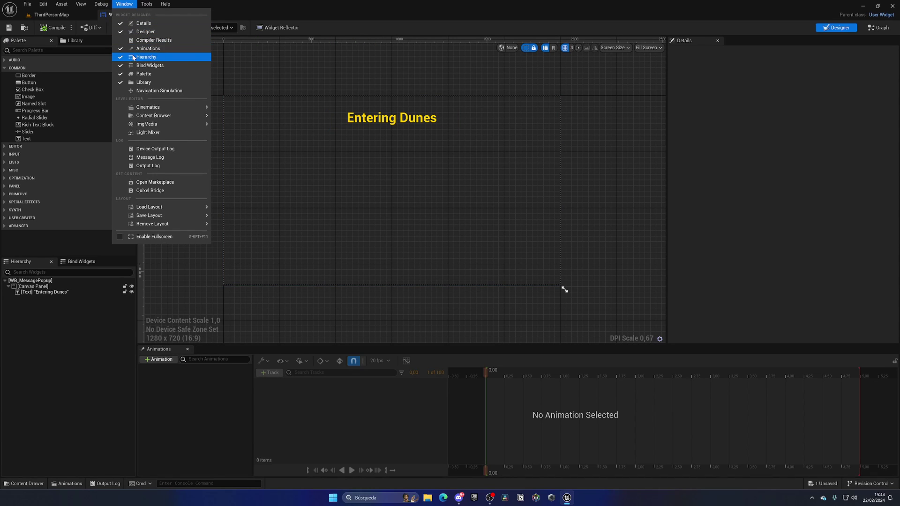
pyautogui.click(149, 49)
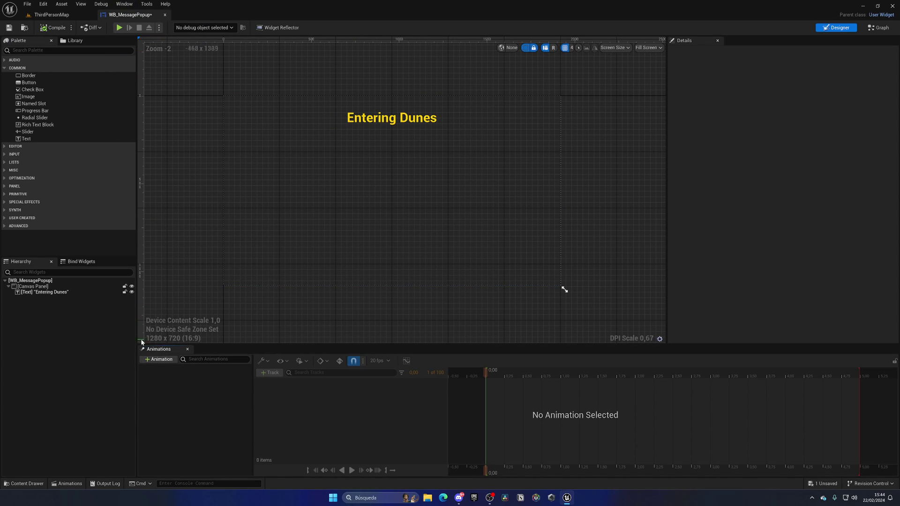
pyautogui.click(159, 359)
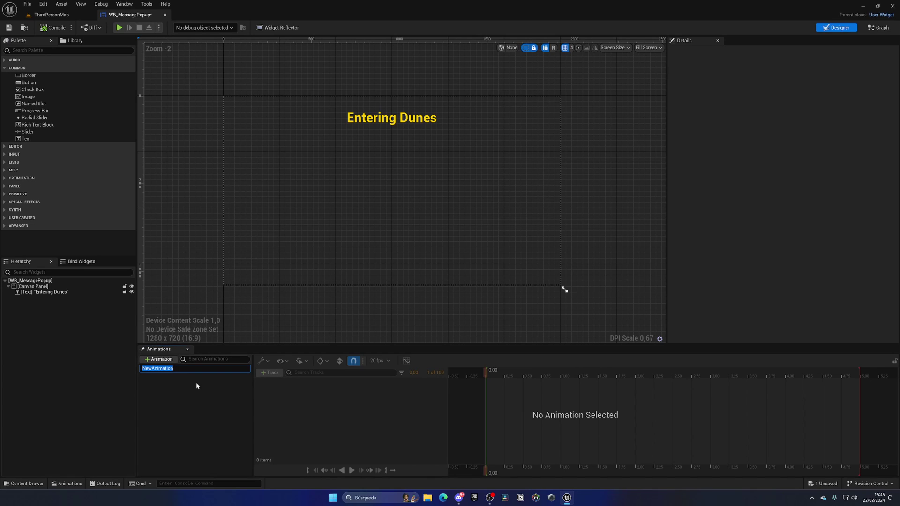
pyautogui.write('Message')
pyautogui.press('Return')
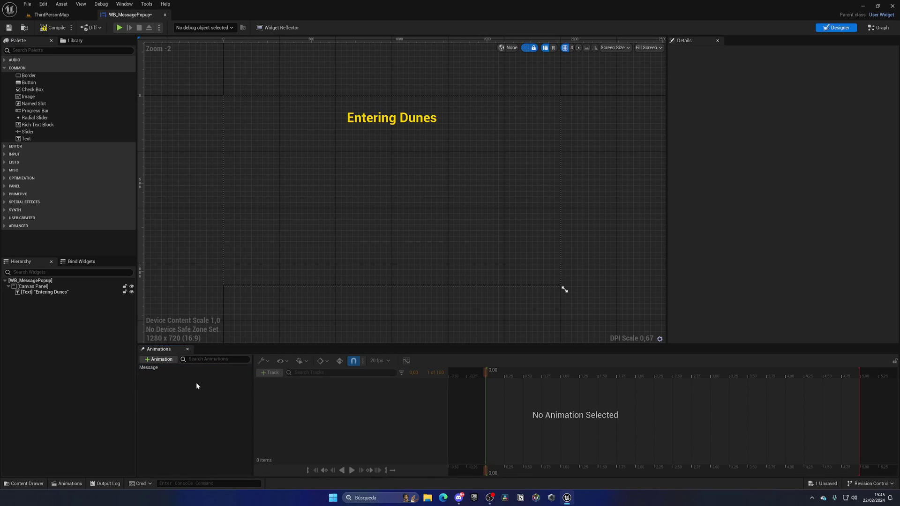
pyautogui.click(152, 368)
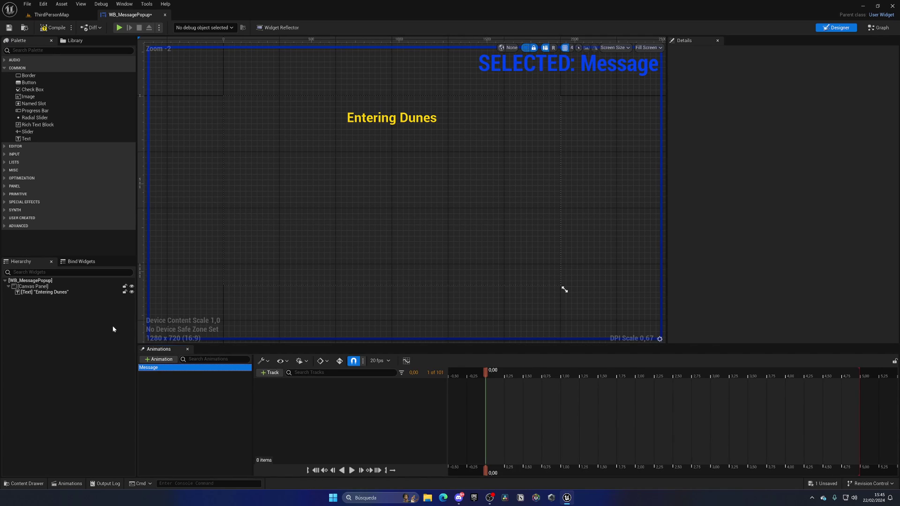
# At 0.00 seconds, keyframe the text block with a colour alpha of 0 and a Position Y of about -92.
pyautogui.click(51, 293)
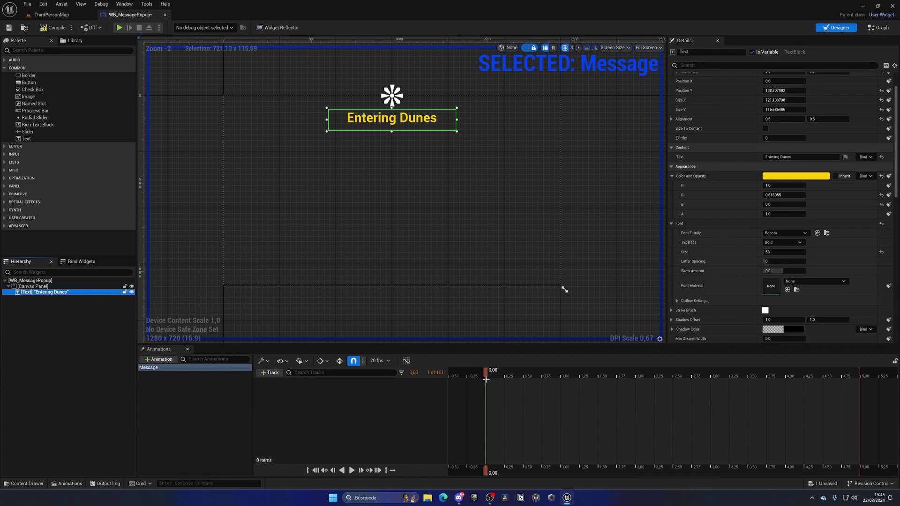
pyautogui.scroll(2, 764, 176)
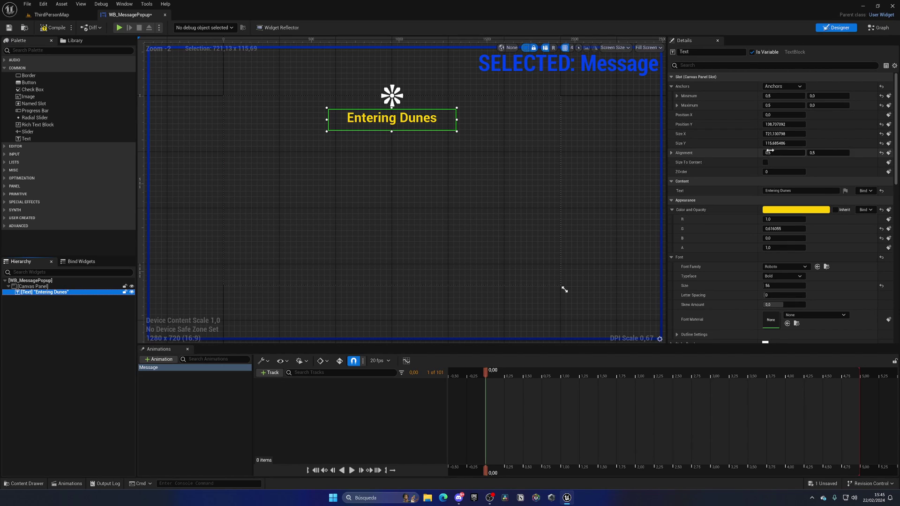
pyautogui.moveTo(777, 127); pyautogui.dragTo(675, 127)
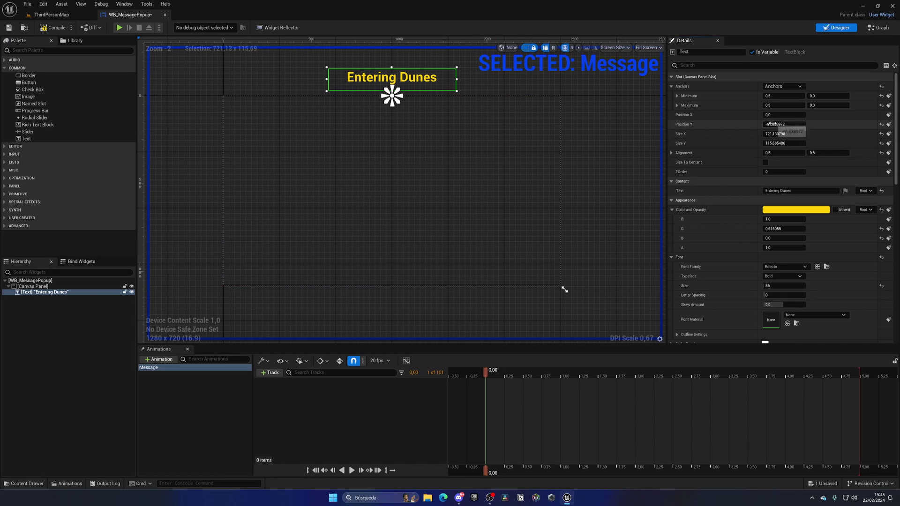
pyautogui.scroll(-3, 727, 253)
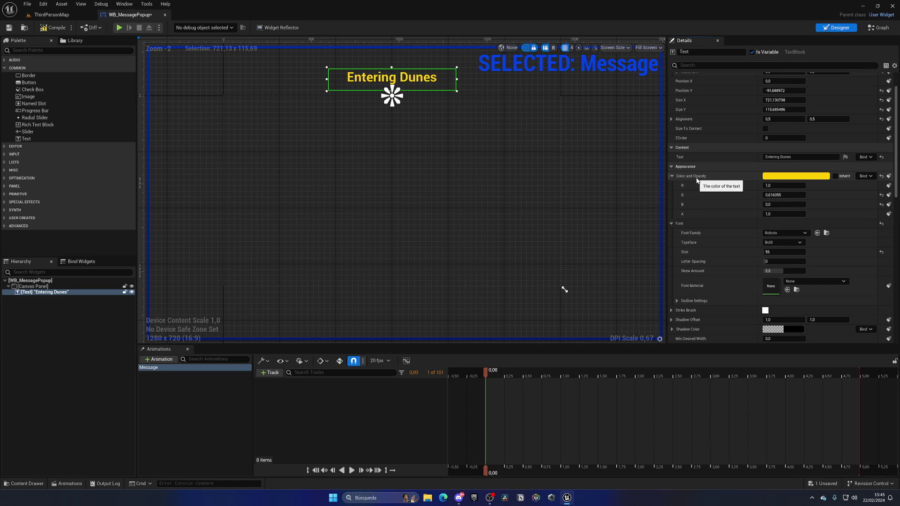
pyautogui.click(775, 215)
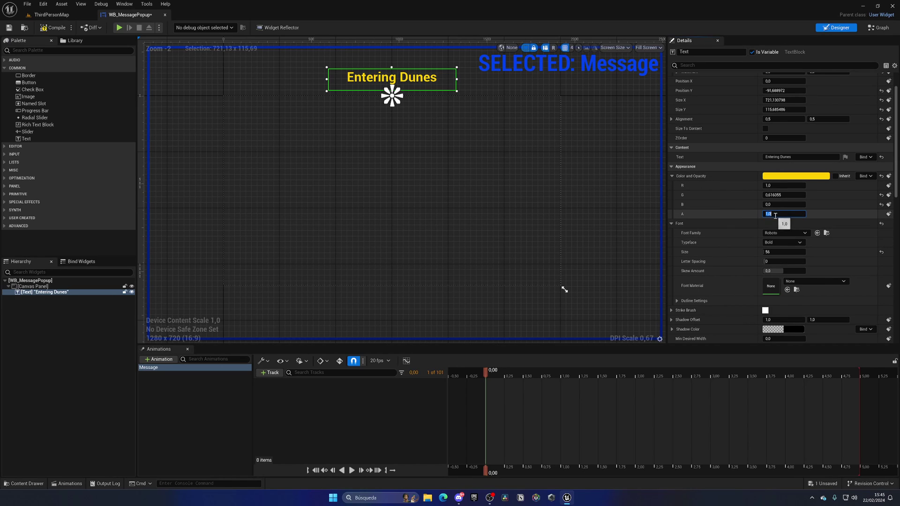
pyautogui.write('0')
pyautogui.press('Return')
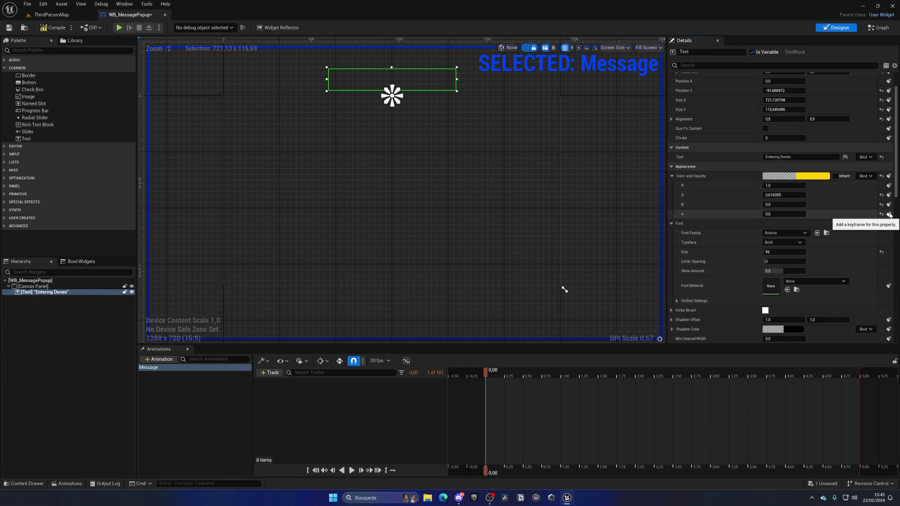
pyautogui.click(889, 215)
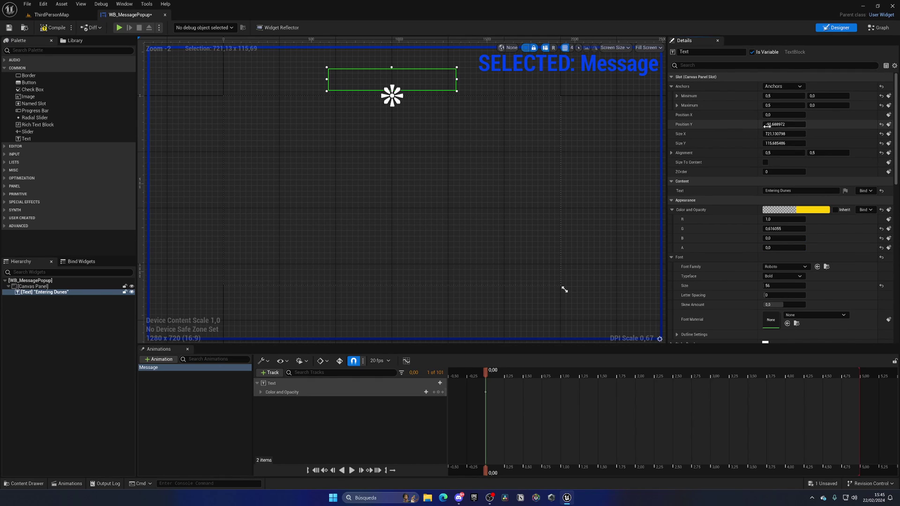
pyautogui.click(888, 124)
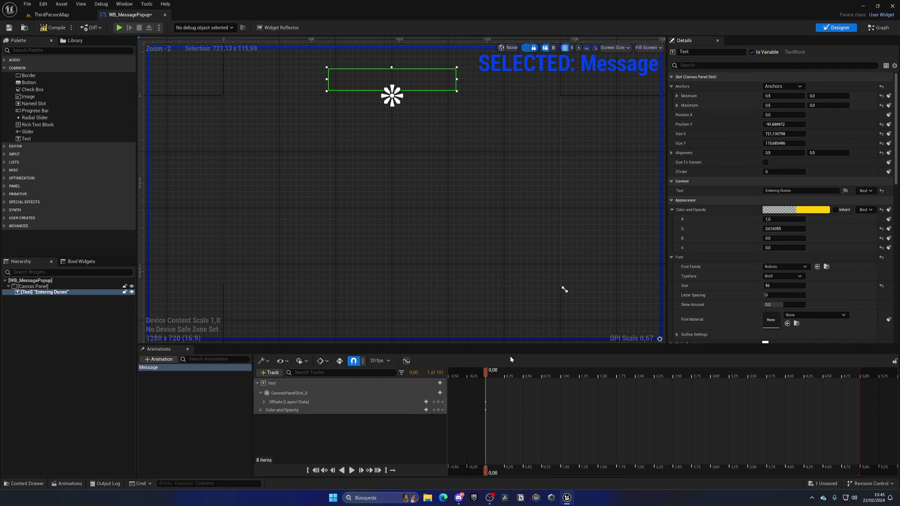
# At 0.75 seconds, keyframe the text block with a Position Y of about 141 and an alpha of 1, and preview the animation.
pyautogui.moveTo(487, 374); pyautogui.dragTo(543, 375)
pyautogui.moveTo(774, 124); pyautogui.dragTo(893, 124)
pyautogui.click(888, 124)
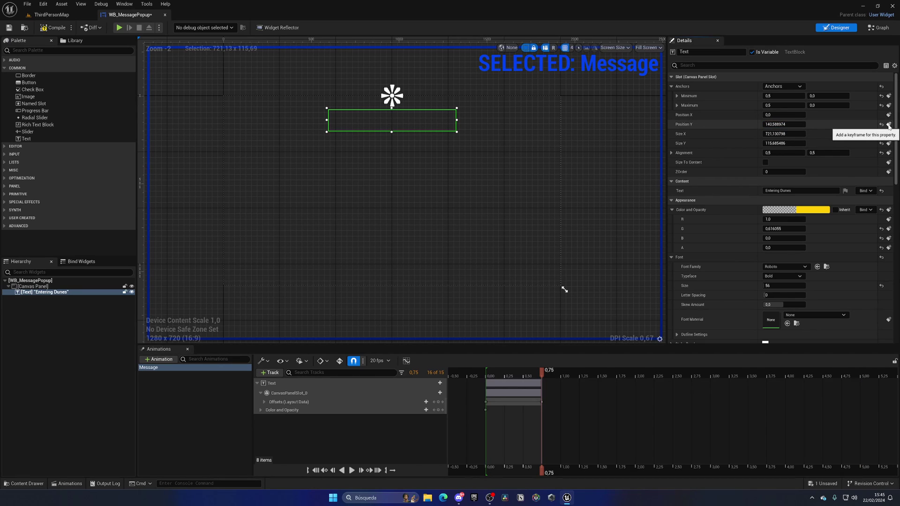
pyautogui.click(783, 247)
pyautogui.write('1')
pyautogui.press('Return')
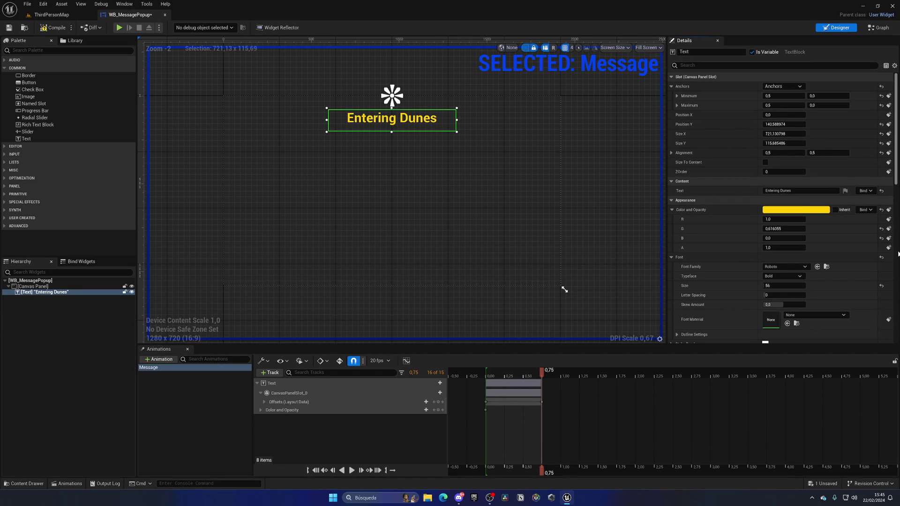
pyautogui.click(889, 247)
pyautogui.click(487, 374)
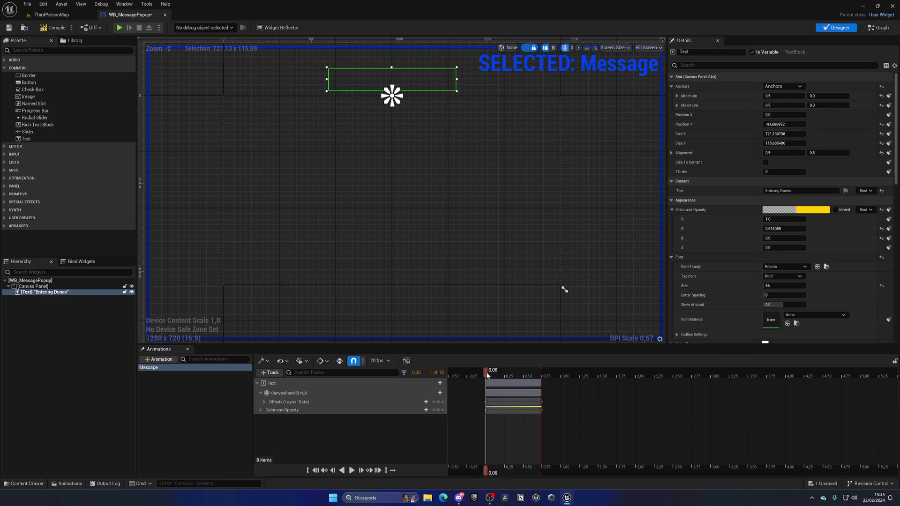
pyautogui.press('space')
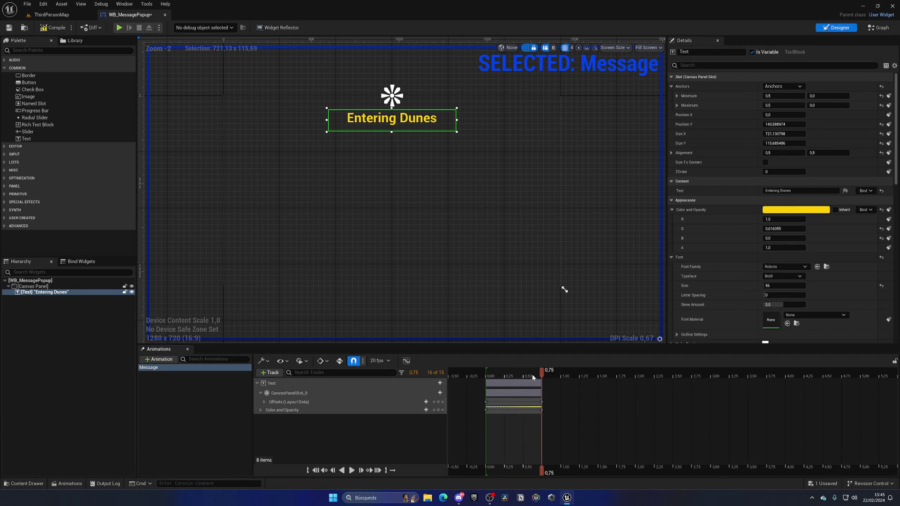
# At 1.00 second, keyframe the text block's Position Y at about 206.
pyautogui.moveTo(532, 378); pyautogui.dragTo(562, 377)
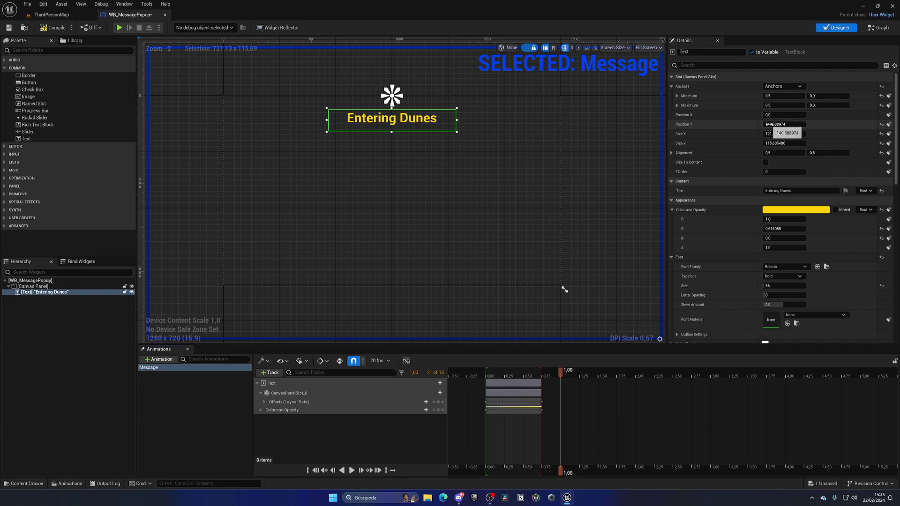
pyautogui.moveTo(779, 124); pyautogui.dragTo(806, 124)
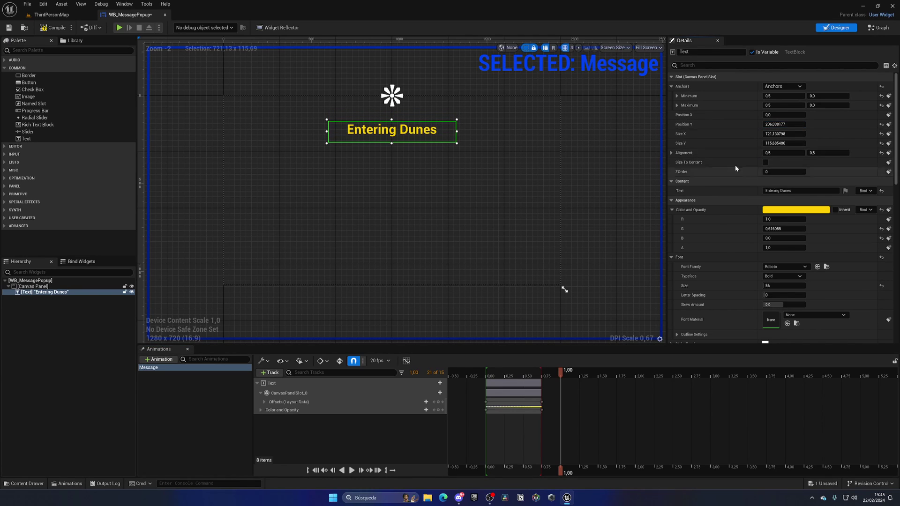
pyautogui.click(890, 125)
# At 1.50 seconds, keyframe the text block with a Position Y of about -111 and an alpha of 0, and preview the animation.
pyautogui.moveTo(561, 371); pyautogui.dragTo(599, 375)
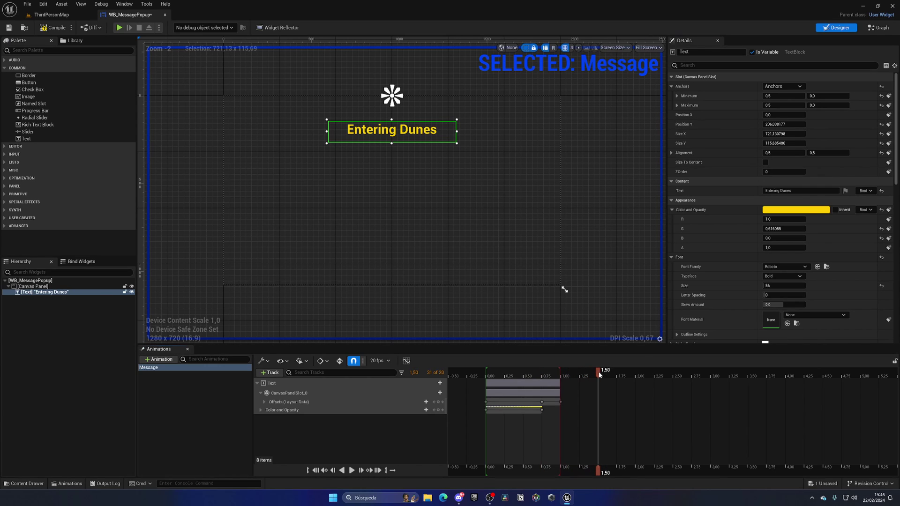
pyautogui.moveTo(777, 124); pyautogui.dragTo(682, 124)
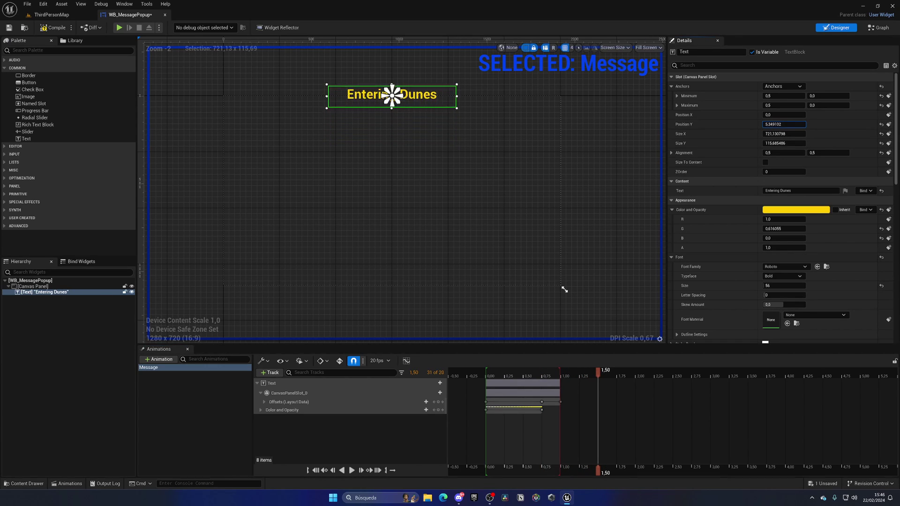
pyautogui.moveTo(750, 125); pyautogui.dragTo(724, 124)
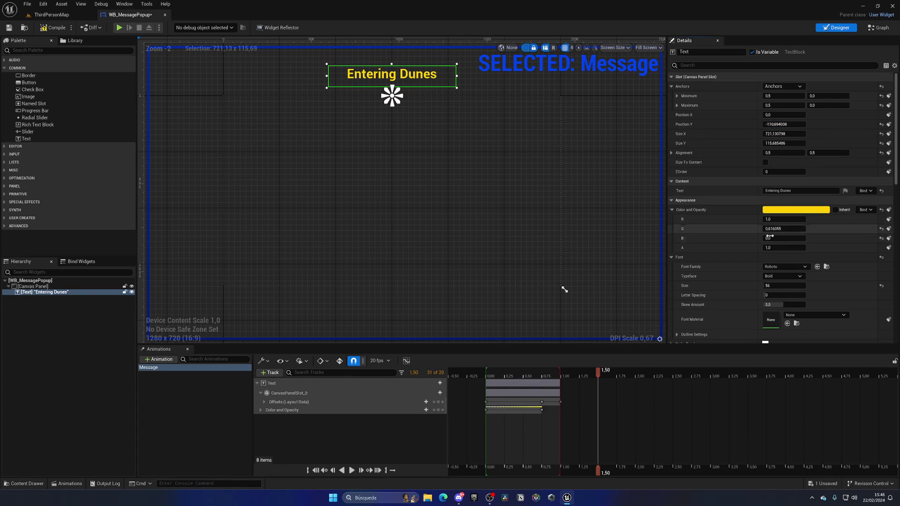
pyautogui.click(888, 124)
pyautogui.click(781, 247)
pyautogui.write('0')
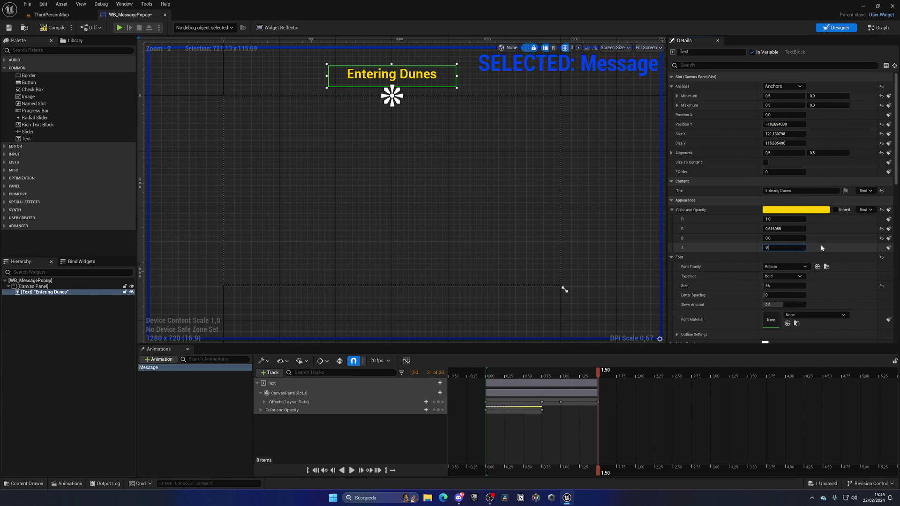
pyautogui.press('Return')
pyautogui.click(888, 247)
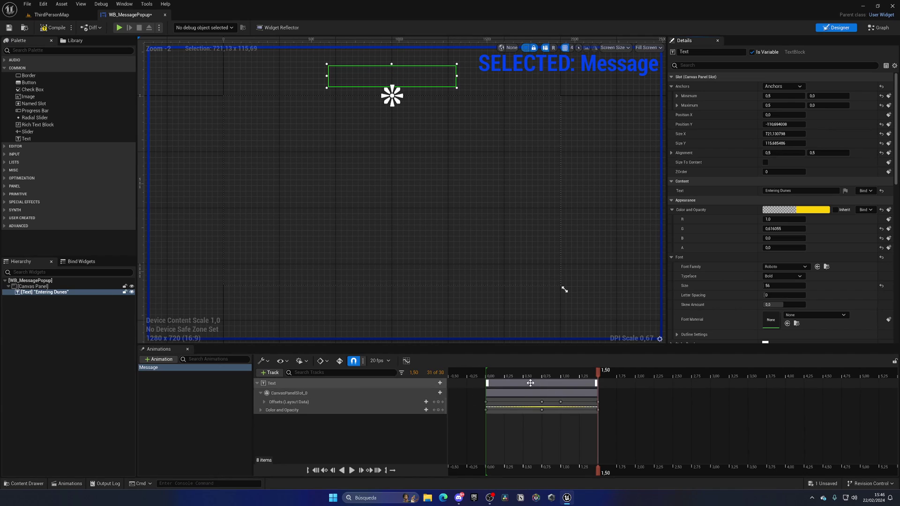
pyautogui.click(490, 375)
pyautogui.press('space')
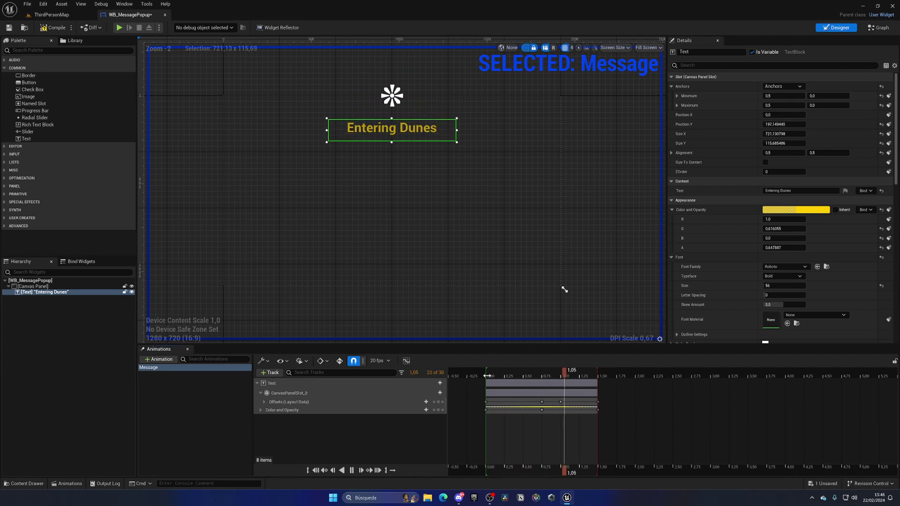
# Move the last Position Y and alpha keyframes to 3.00 seconds and the preceding position keyframe to 2.50 seconds, and preview the animation.
pyautogui.moveTo(491, 378); pyautogui.dragTo(553, 376)
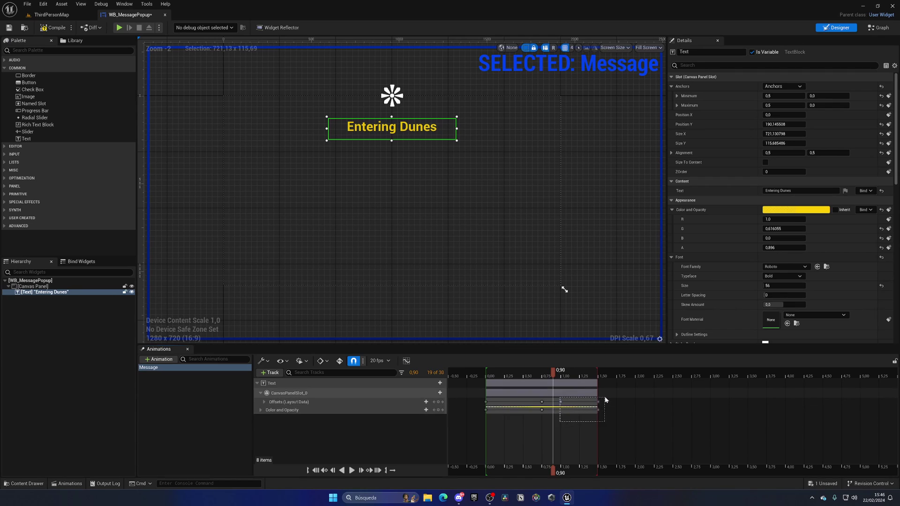
pyautogui.moveTo(596, 409); pyautogui.dragTo(710, 409)
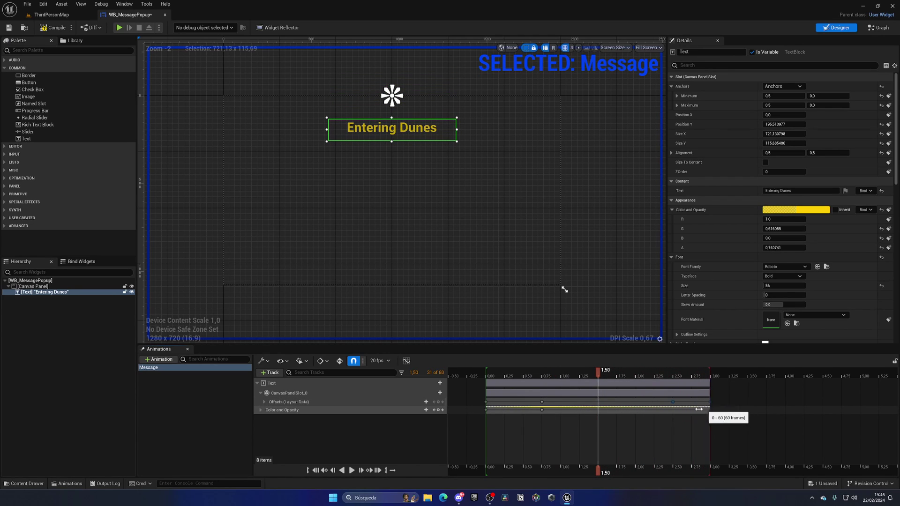
pyautogui.click(513, 375)
pyautogui.press('space')
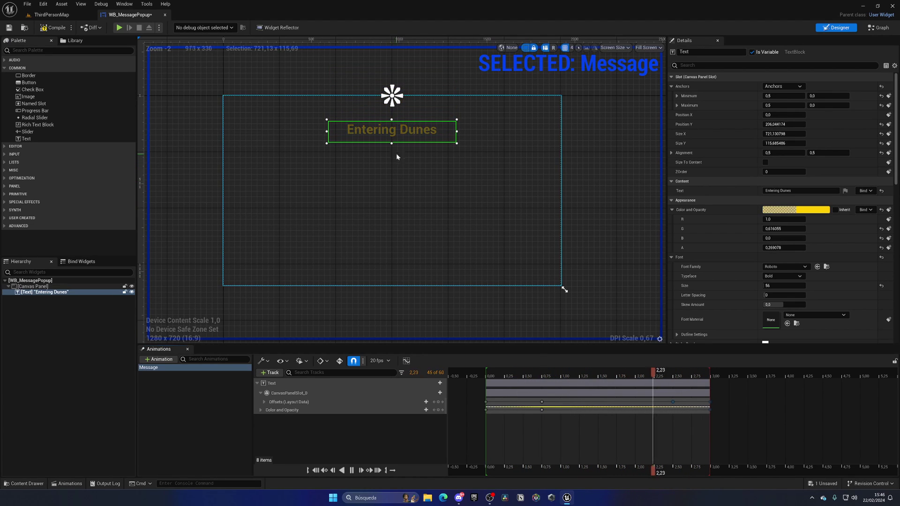
# Deselect the Message animation, and compile and save the widget.
pyautogui.click(207, 389)
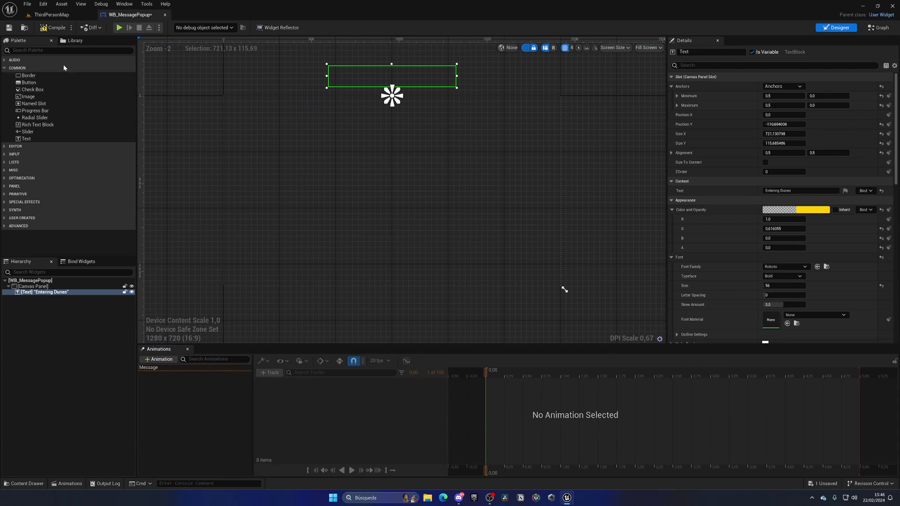
pyautogui.click(48, 30)
pyautogui.click(8, 27)
pyautogui.click(189, 166)
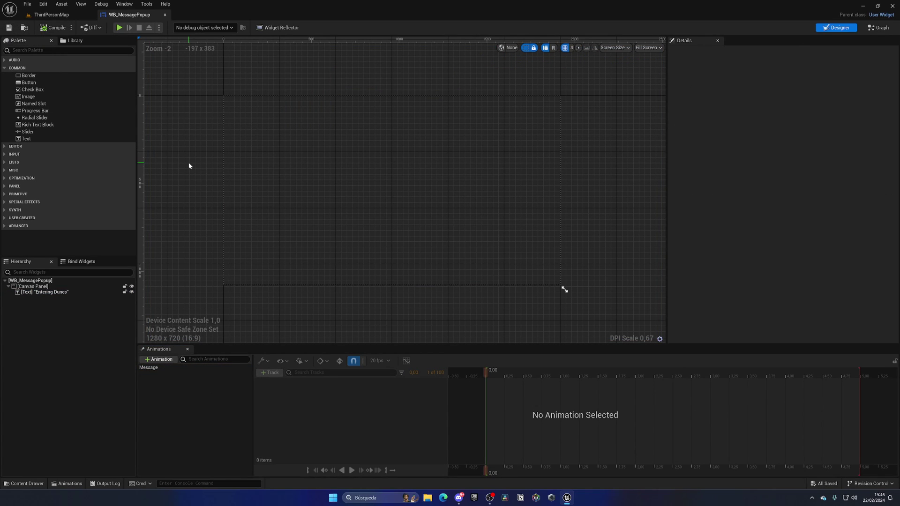
# Delete the default Pre Construct, Construct and Tick event nodes from the widget's event graph.
pyautogui.click(879, 27)
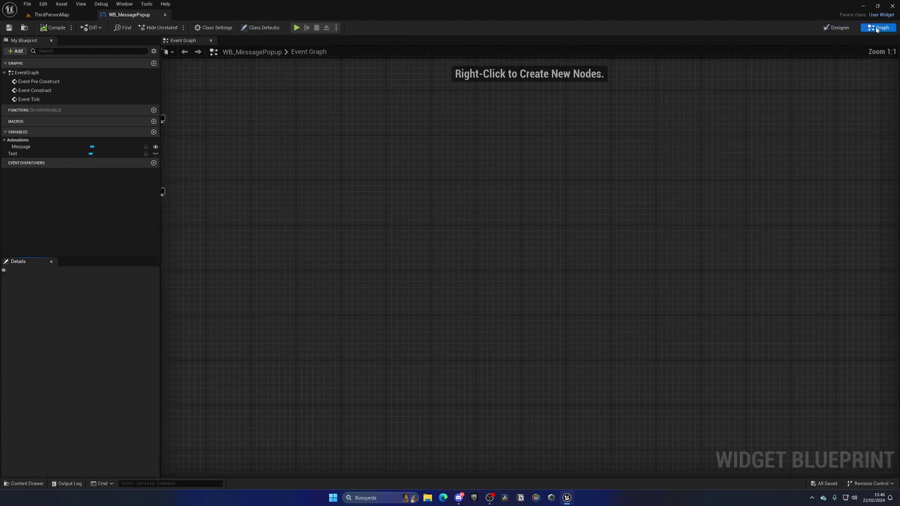
pyautogui.moveTo(320, 165); pyautogui.dragTo(445, 394)
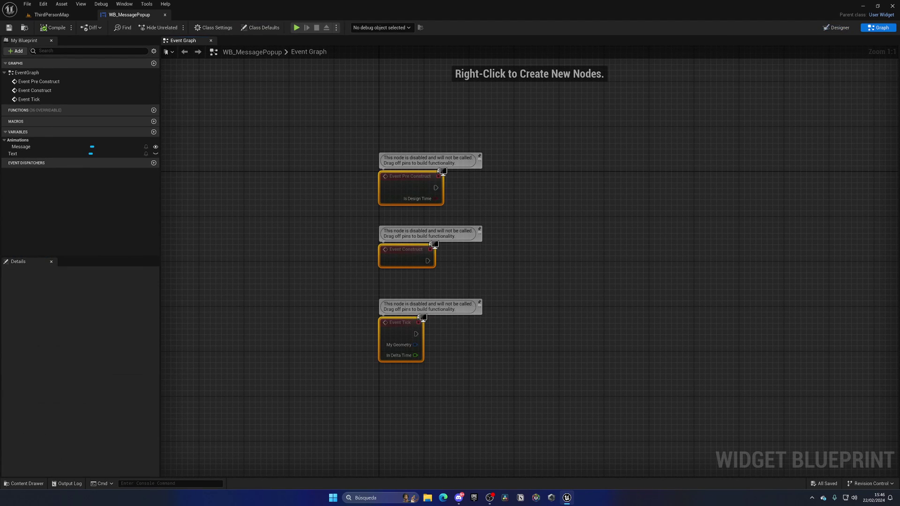
pyautogui.press('Delete')
# Add a custom event named Play Message Animation to the event graph.
pyautogui.rightClick(378, 191)
pyautogui.write('custom event')
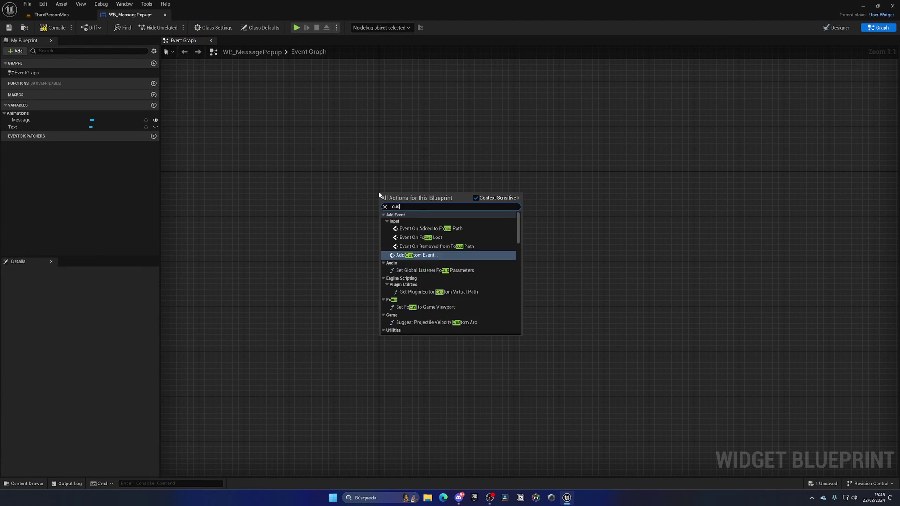
pyautogui.press('Return')
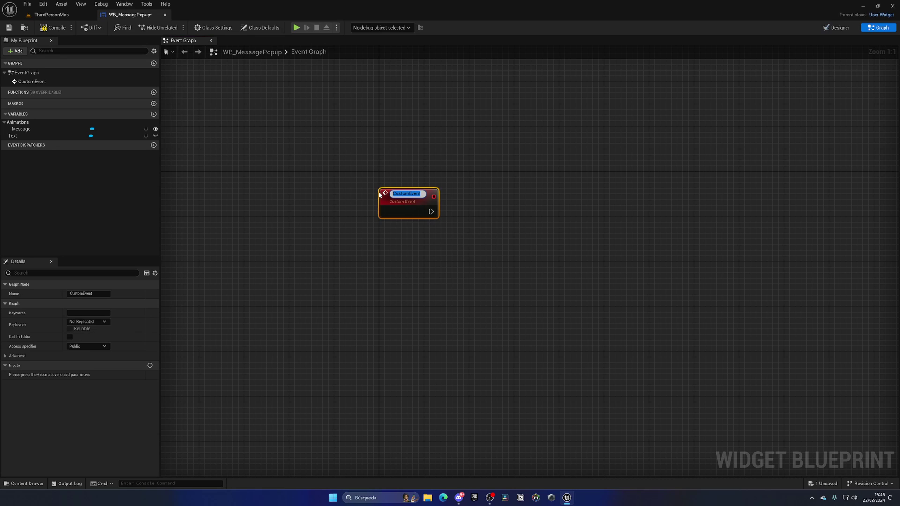
pyautogui.write('P')
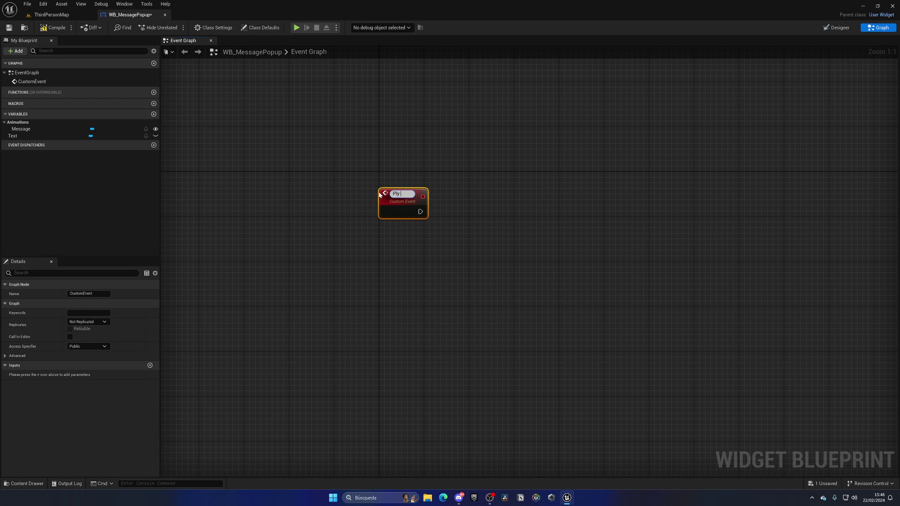
pyautogui.write('lay Messa')
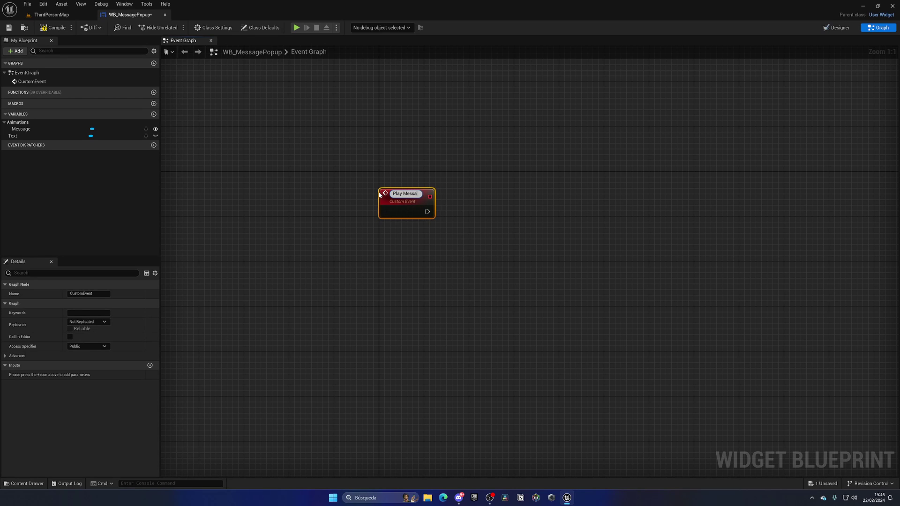
pyautogui.write('ge Animation')
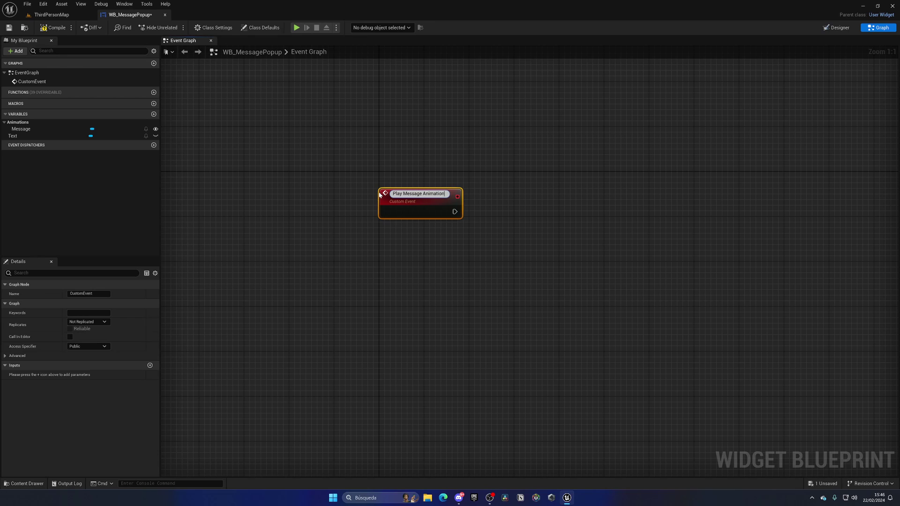
pyautogui.press('Return')
pyautogui.moveTo(403, 199); pyautogui.dragTo(368, 211, button='right')
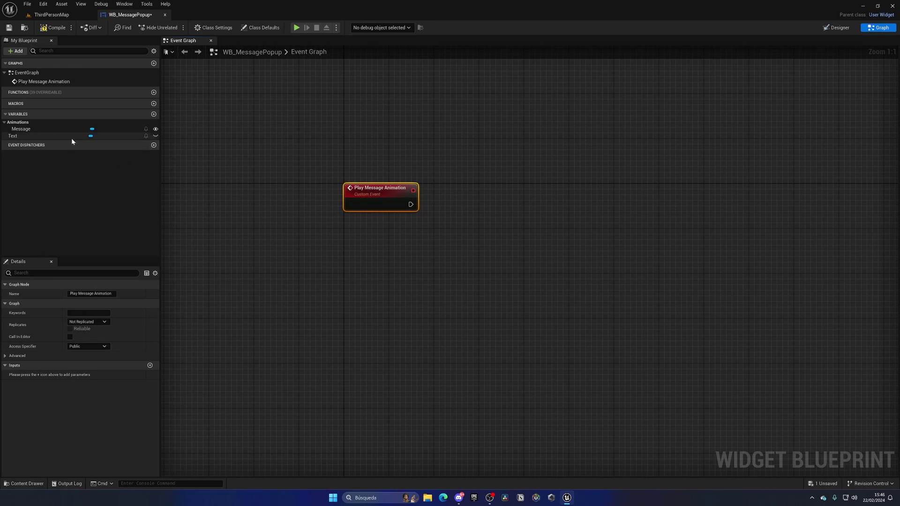
pyautogui.moveTo(72, 136); pyautogui.dragTo(380, 251)
pyautogui.click(380, 245)
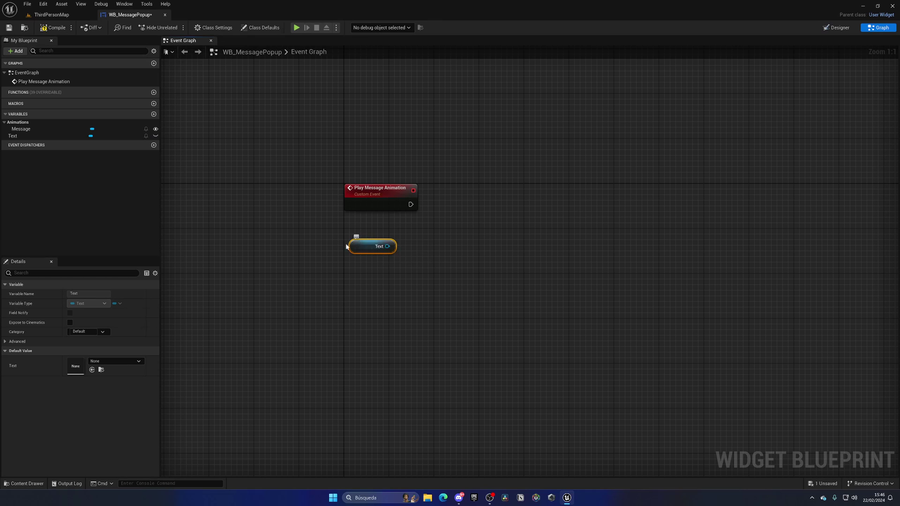
pyautogui.press('Delete')
# Add a getter for the Message animation, feed it into a Play Animation node and connect that node to the Play Message Animation event.
pyautogui.moveTo(55, 130); pyautogui.dragTo(439, 207)
pyautogui.click(388, 240)
pyautogui.write('play an')
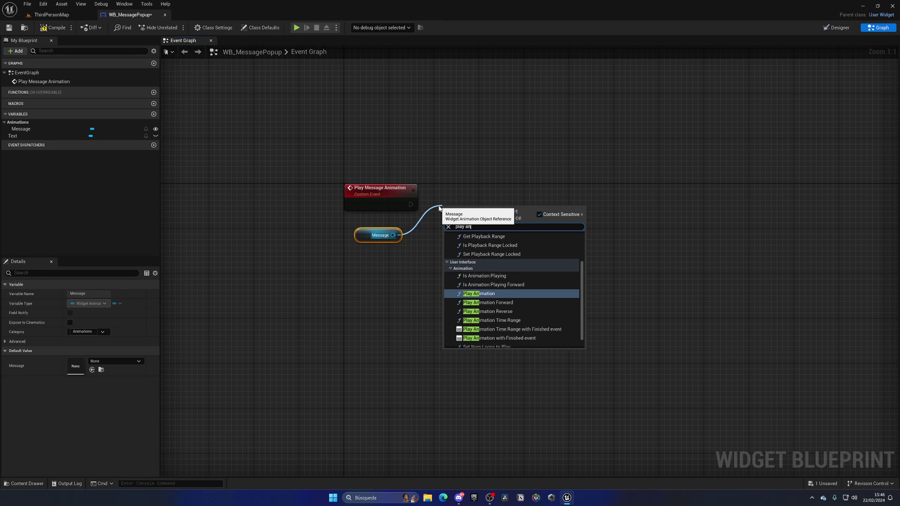
pyautogui.press('Return')
pyautogui.moveTo(411, 205); pyautogui.dragTo(478, 212)
# Save the WB_MessagePopup widget blueprint and close its editor.
pyautogui.click(396, 164)
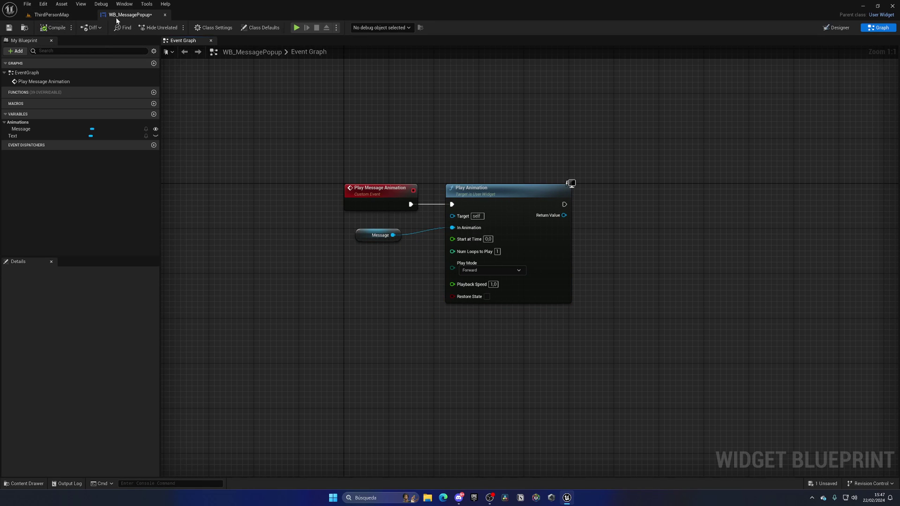
pyautogui.hotkey('ctrl', 's')
pyautogui.middleClick(120, 18)
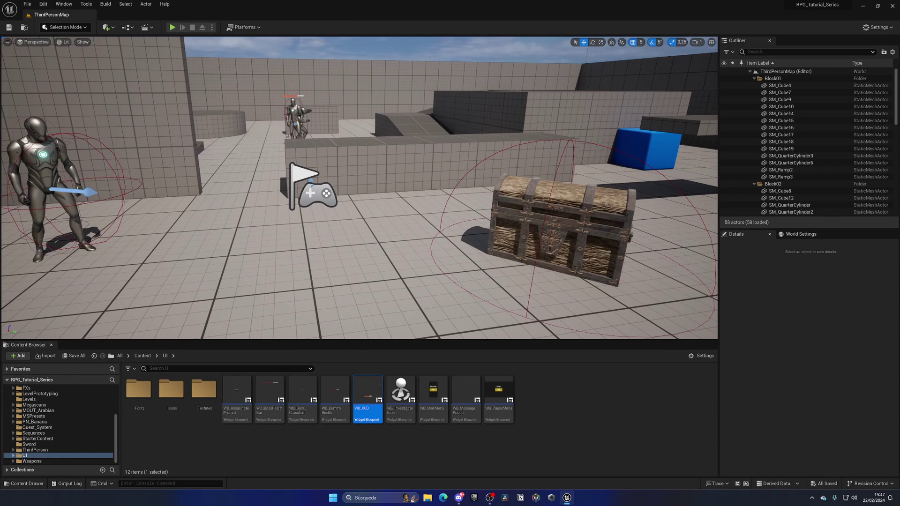
# Create an Actor blueprint named BP_Area in the Content/Blueprints folder, and open it docked in the main editor window.
pyautogui.click(143, 356)
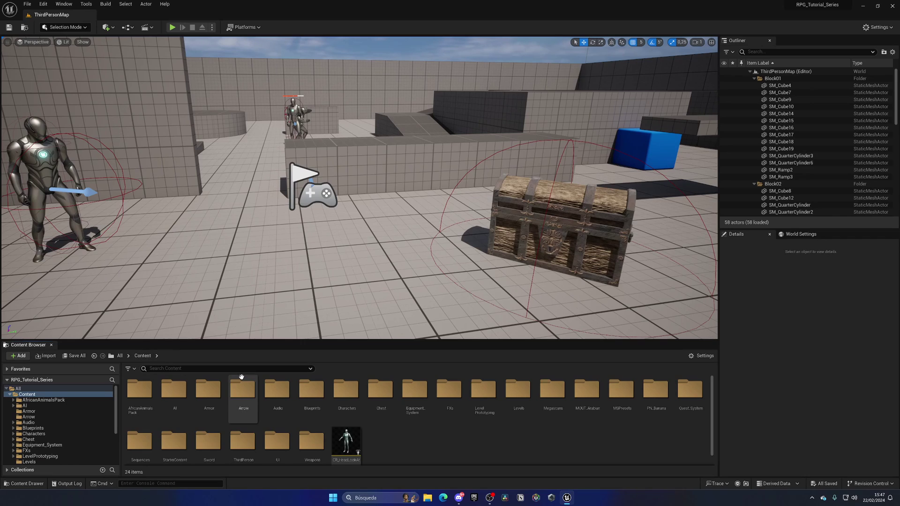
pyautogui.moveTo(410, 243)
pyautogui.mouseDown(button='right')
pyautogui.moveTo(410, 234)
pyautogui.moveTo(401, 239)
pyautogui.moveTo(410, 243)
pyautogui.mouseUp(button='right')
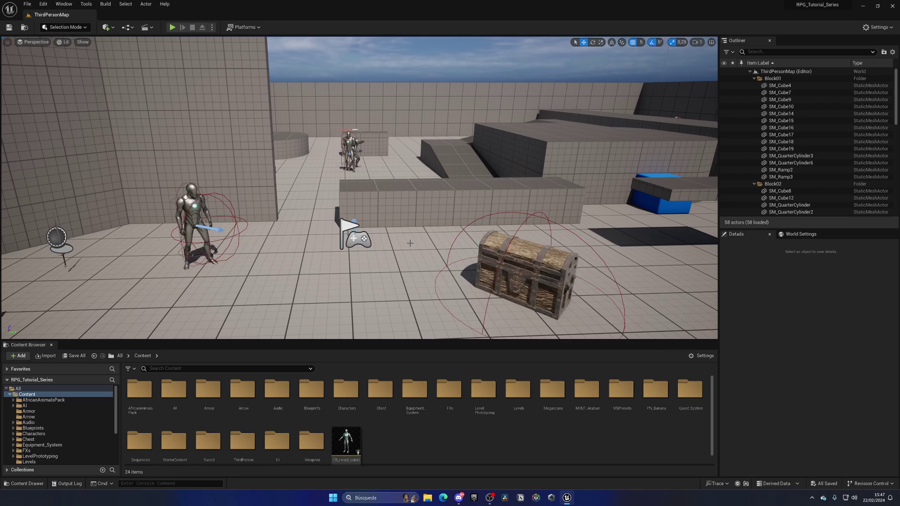
pyautogui.doubleClick(314, 396)
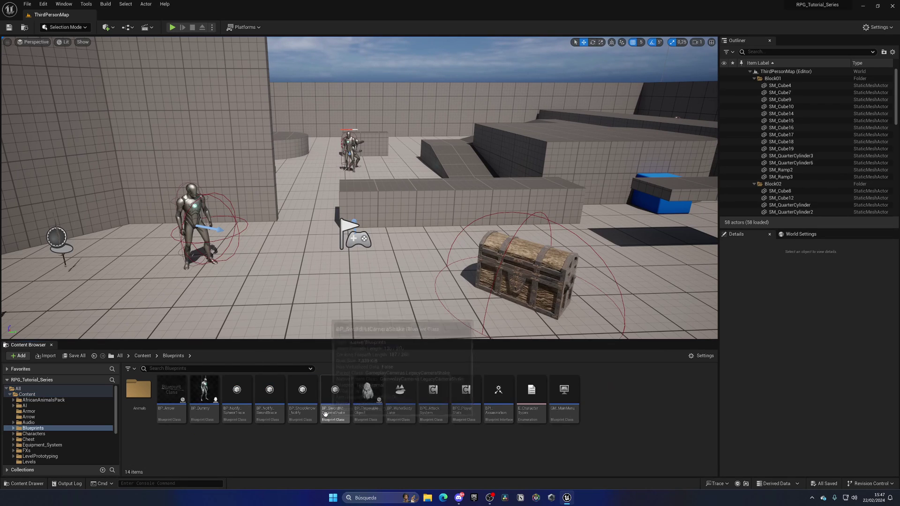
pyautogui.rightClick(325, 443)
pyautogui.click(355, 231)
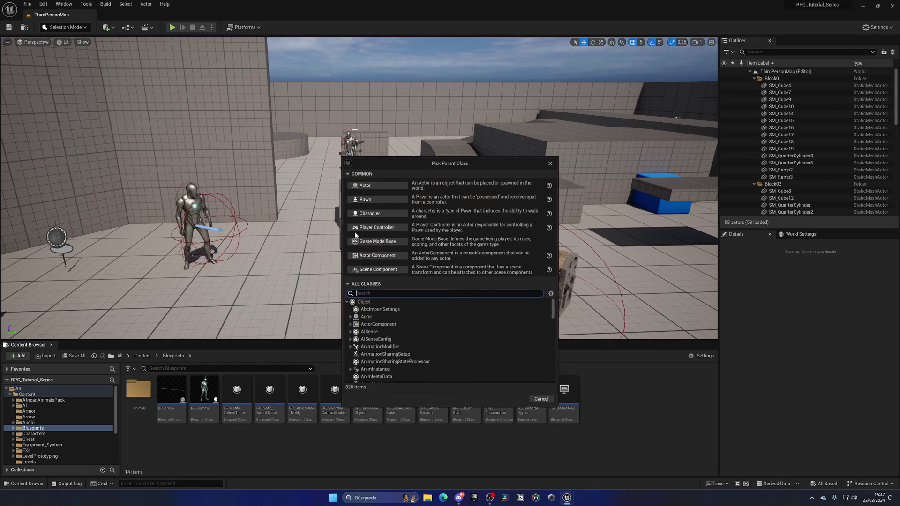
pyautogui.click(378, 187)
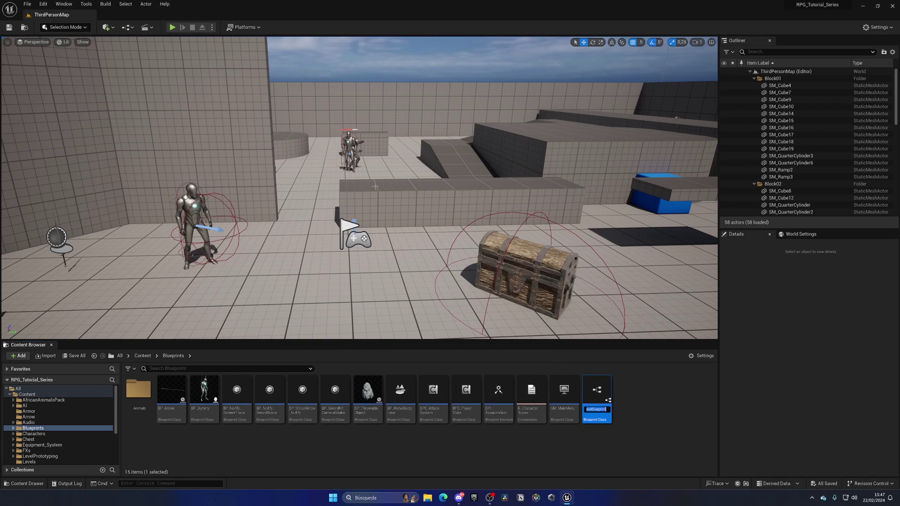
pyautogui.write('B')
pyautogui.press('Return')
pyautogui.press('Return')
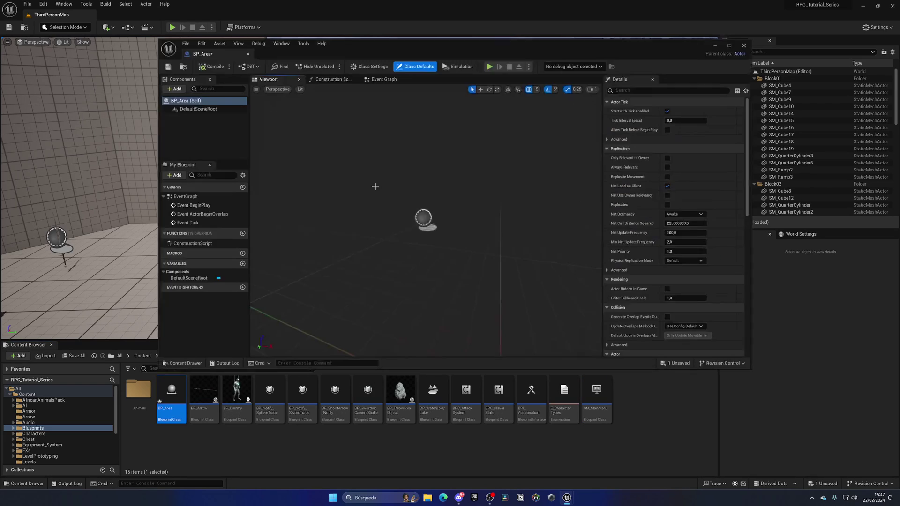
pyautogui.moveTo(196, 52); pyautogui.dragTo(155, 16)
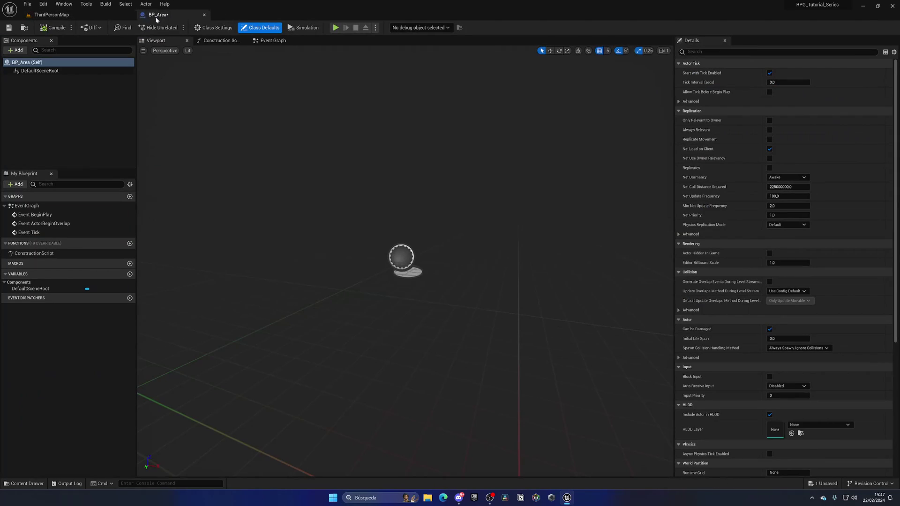
# Add a Box Collision component named Trigger to BP_Area.
pyautogui.click(18, 50)
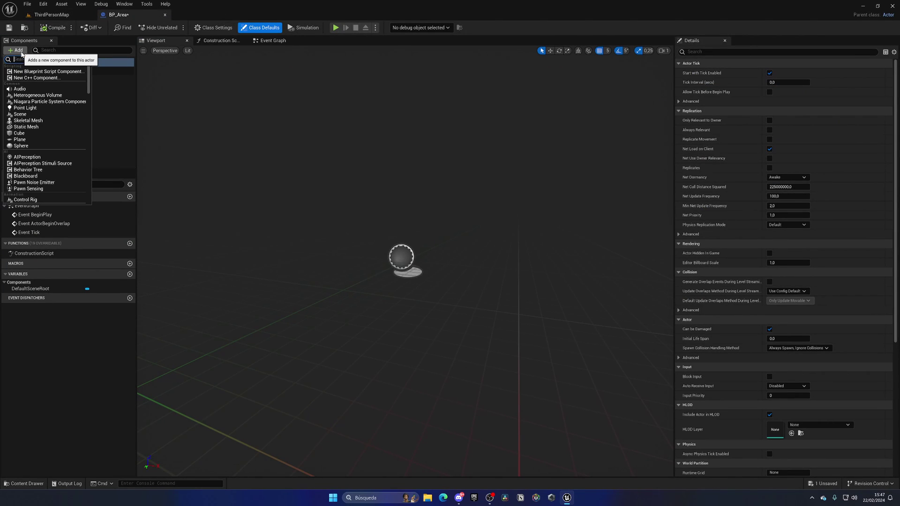
pyautogui.write('coll')
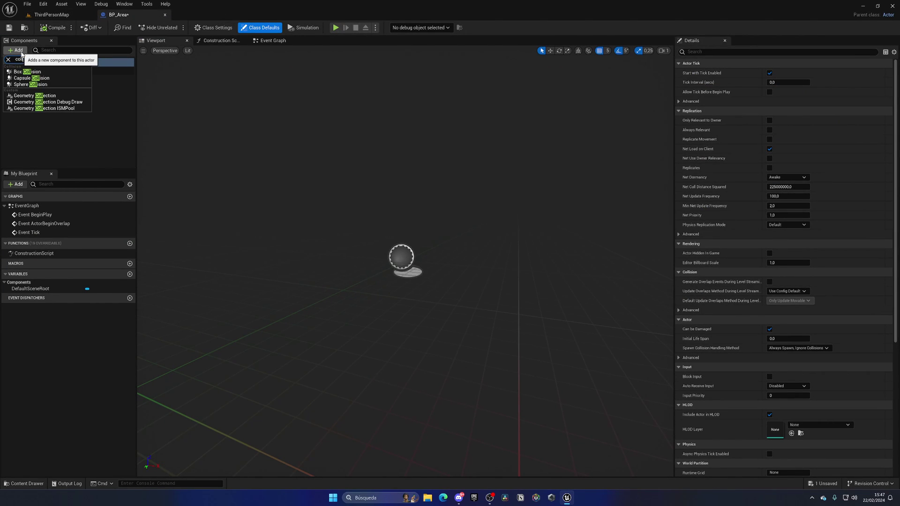
pyautogui.click(24, 72)
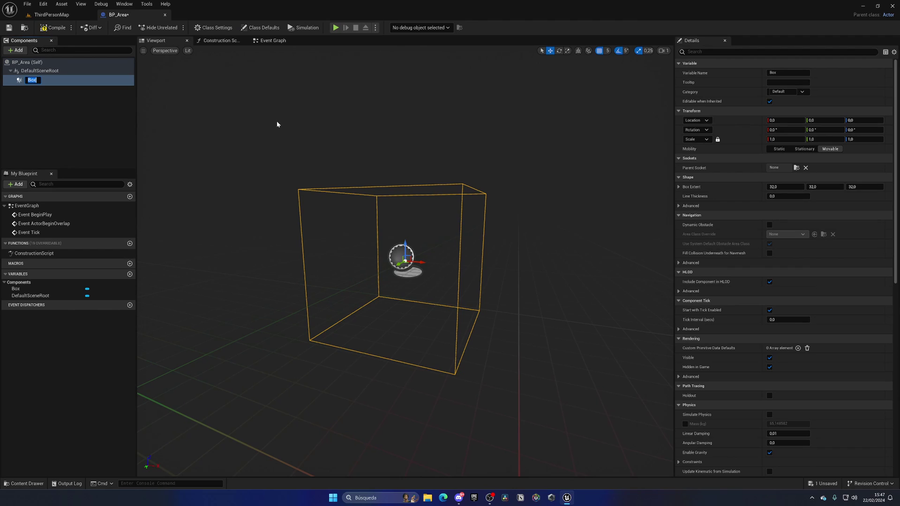
pyautogui.write('Trigger')
pyautogui.press('Return')
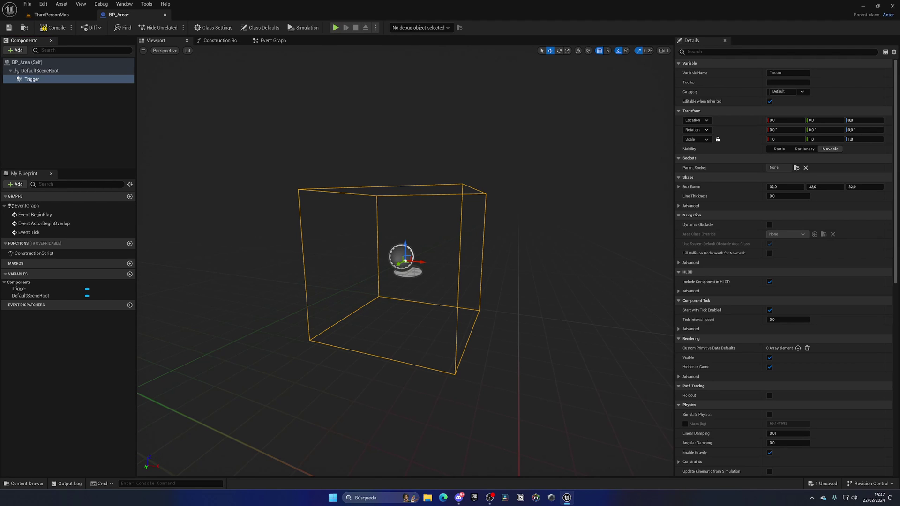
pyautogui.scroll(-15, 759, 238)
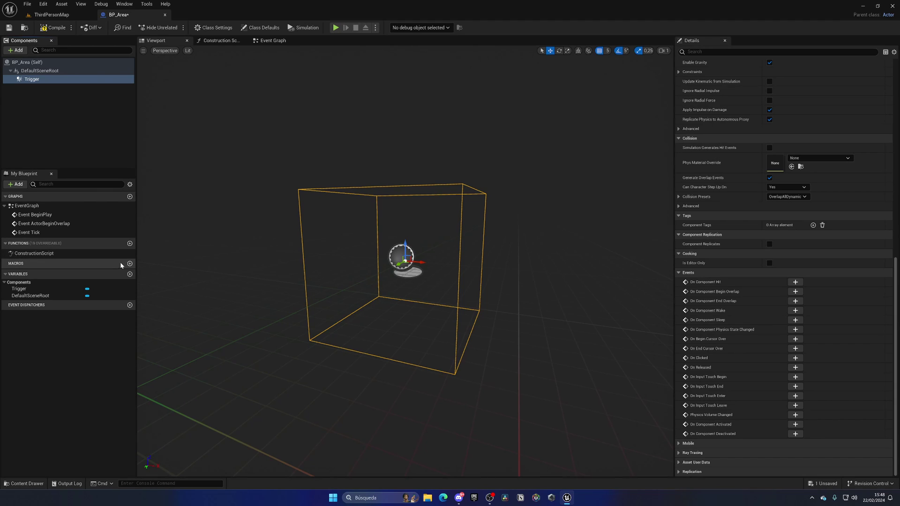
# Add a String variable named Area Name to BP_Area and compile the blueprint.
pyautogui.click(130, 275)
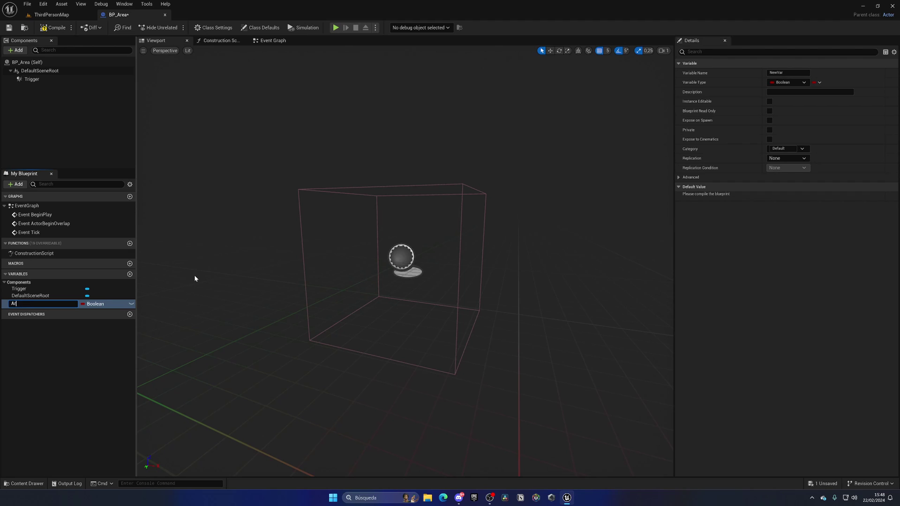
pyautogui.write('Area Name')
pyautogui.press('Return')
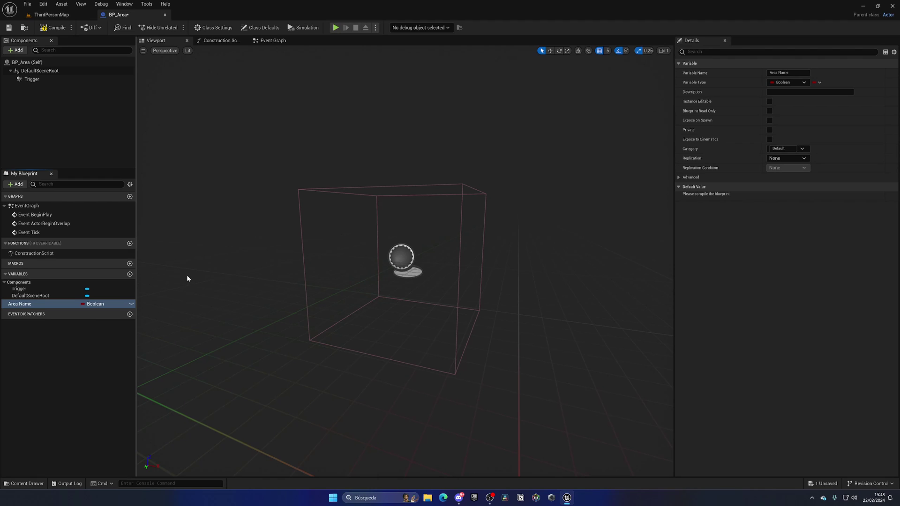
pyautogui.click(95, 304)
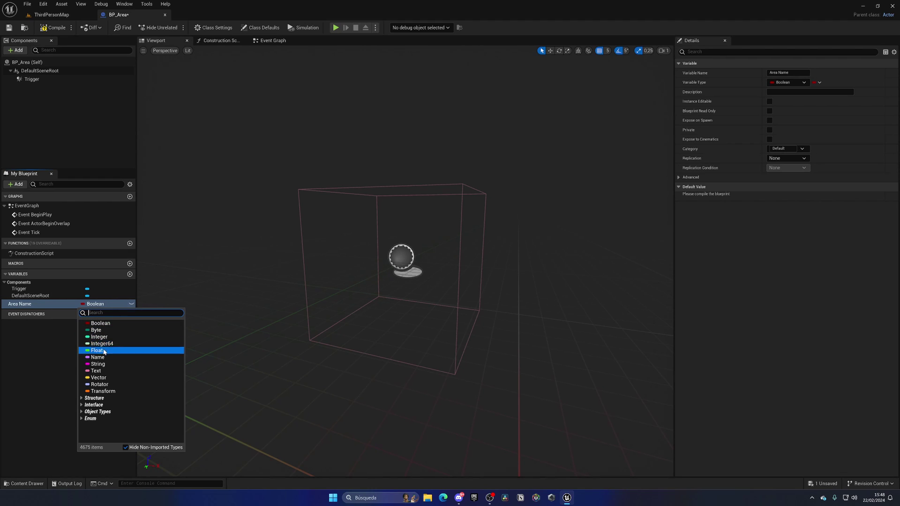
pyautogui.click(99, 365)
pyautogui.click(54, 29)
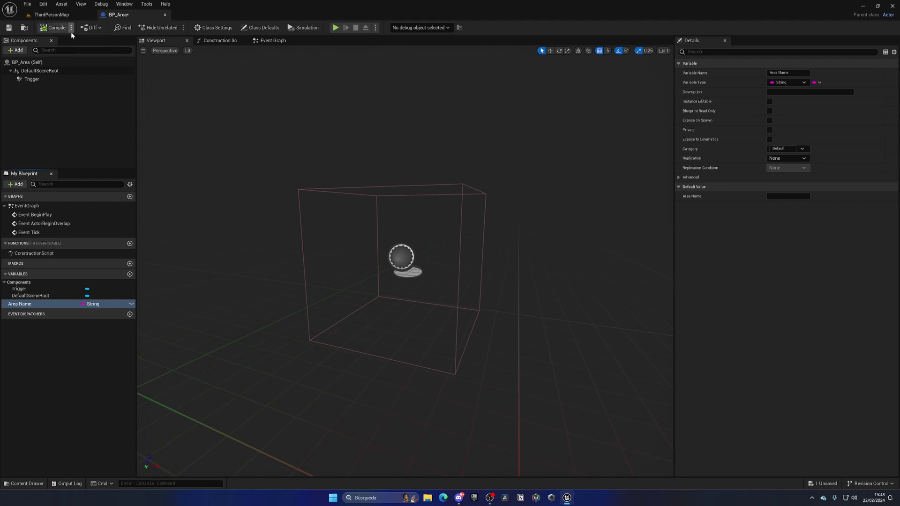
# Set Area Name's default value to Dunes, make the variable instance editable and compile BP_Area.
pyautogui.click(778, 199)
pyautogui.write('Dunes')
pyautogui.press('Return')
pyautogui.click(131, 304)
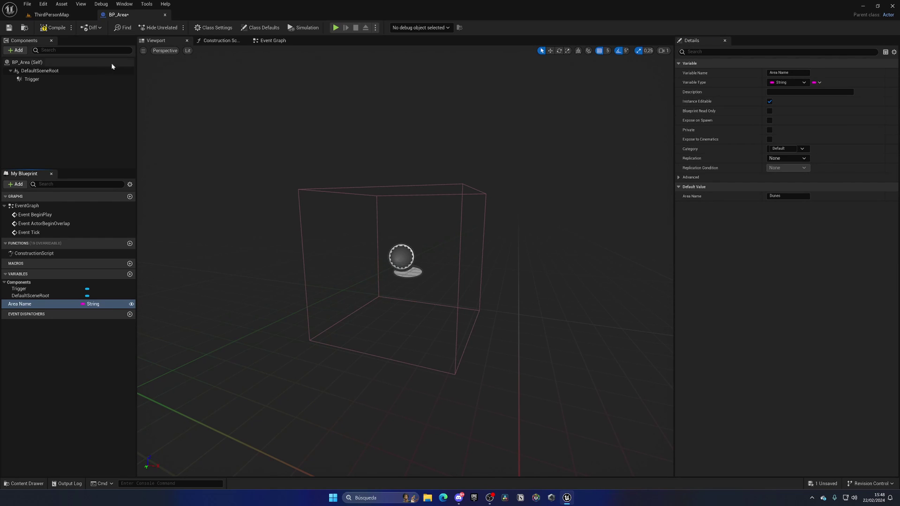
pyautogui.click(60, 30)
# Try placing a BP_Area instance in ThirdPersonMap to check its exposed Area Name, and delete the instance.
pyautogui.click(52, 14)
pyautogui.moveTo(171, 394); pyautogui.dragTo(303, 276)
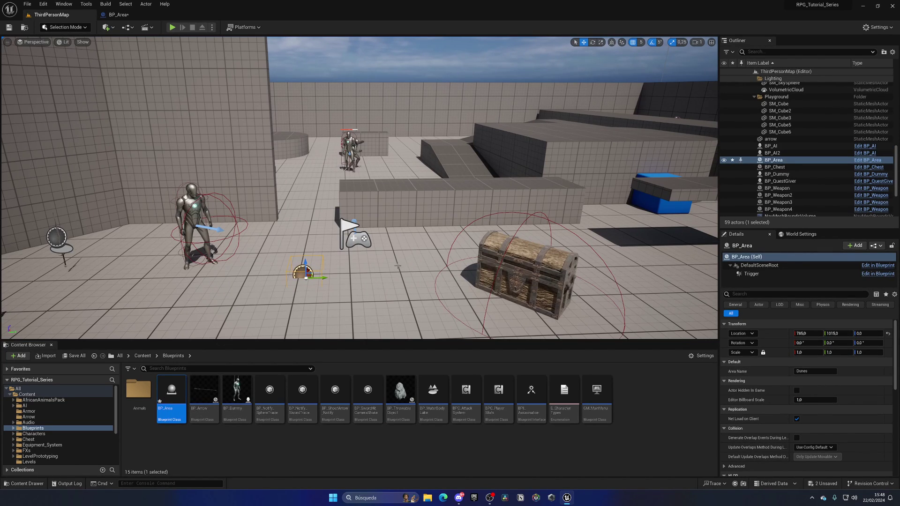
pyautogui.press('Delete')
# Return to BP_Area and add an On Component Begin Overlap event for the Trigger component.
pyautogui.click(131, 17)
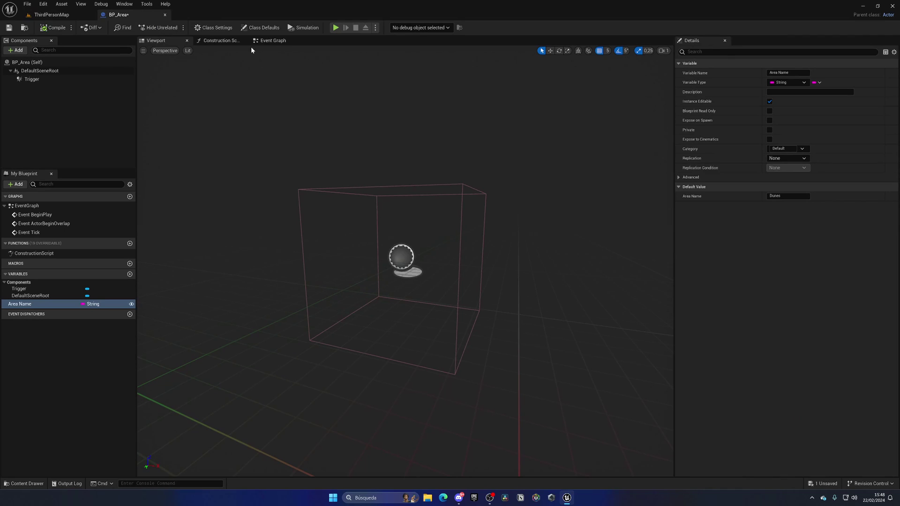
pyautogui.click(80, 80)
pyautogui.scroll(-15, 791, 259)
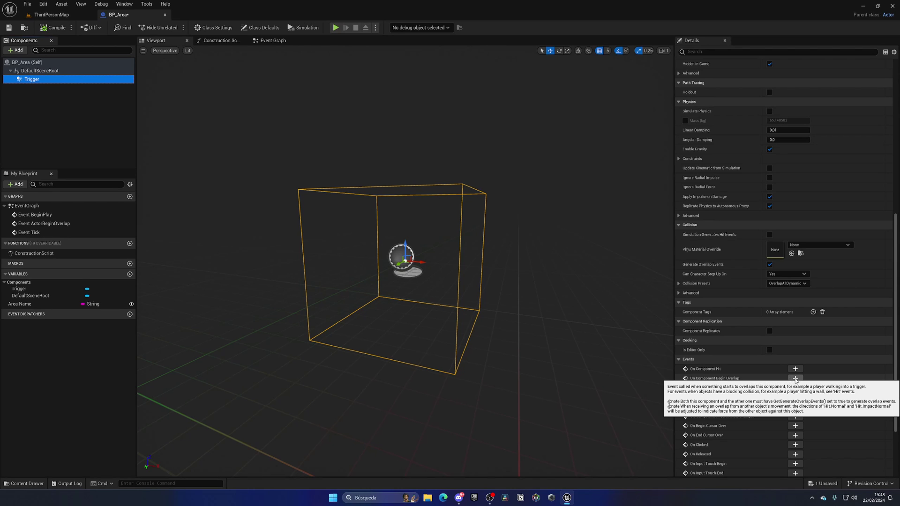
pyautogui.click(795, 378)
# Delete the disabled BeginPlay, ActorBeginOverlap and Tick event nodes and move the Trigger overlap event into their place.
pyautogui.moveTo(295, 95); pyautogui.dragTo(439, 272)
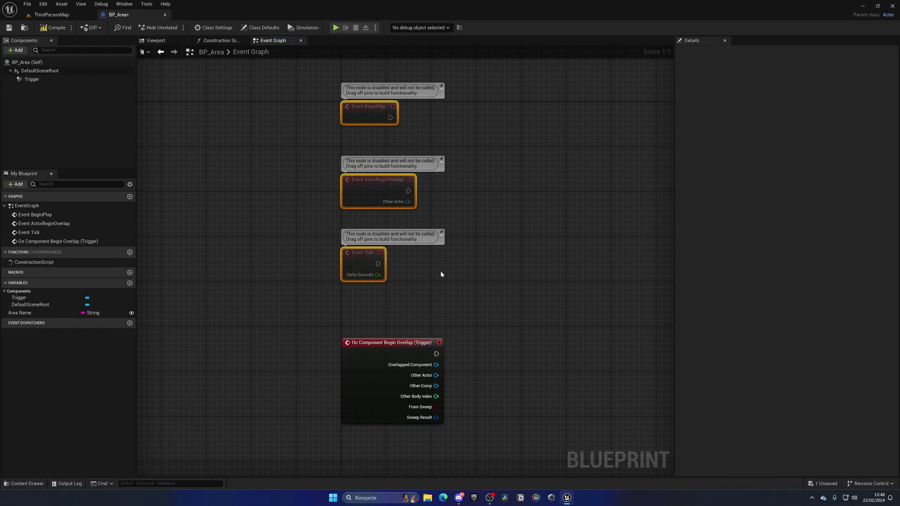
pyautogui.press('Delete')
pyautogui.moveTo(404, 354); pyautogui.dragTo(352, 249, button='right')
pyautogui.moveTo(330, 289); pyautogui.dragTo(327, 269)
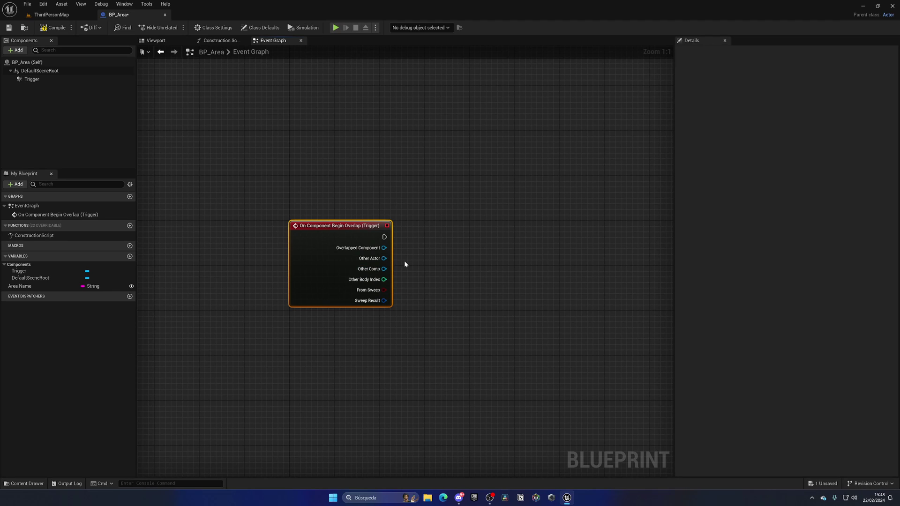
pyautogui.moveTo(463, 241); pyautogui.dragTo(414, 212, button='right')
pyautogui.click(403, 220)
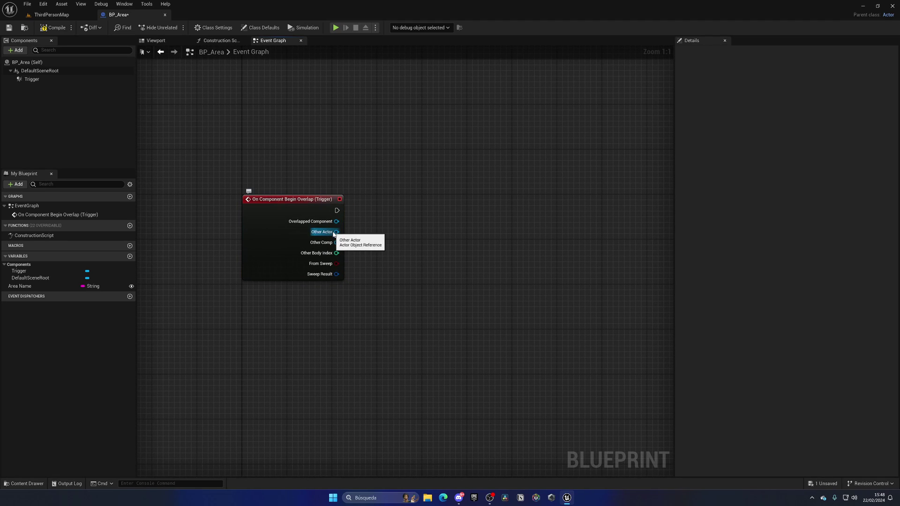
# Create an Actor Has Tag node from the overlap event's Other Actor pin and set its Tag to Player.
pyautogui.moveTo(333, 234); pyautogui.dragTo(371, 243)
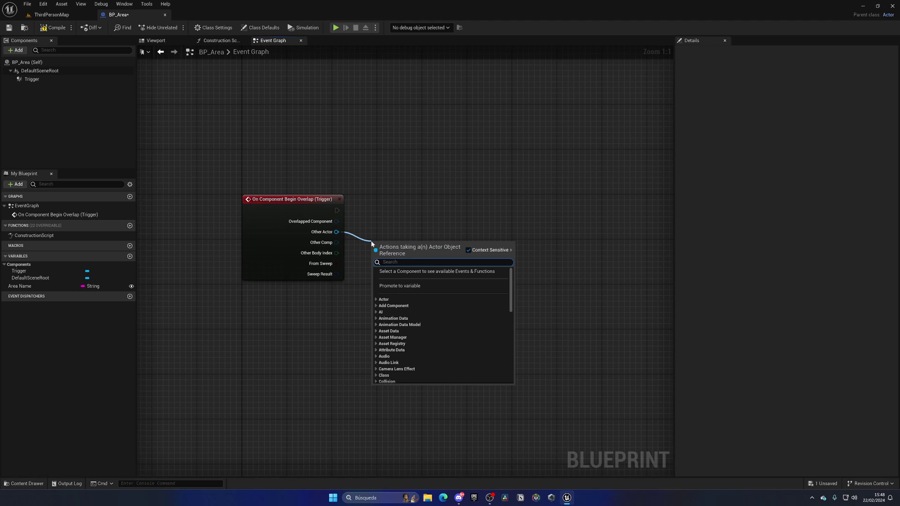
pyautogui.write('has ta')
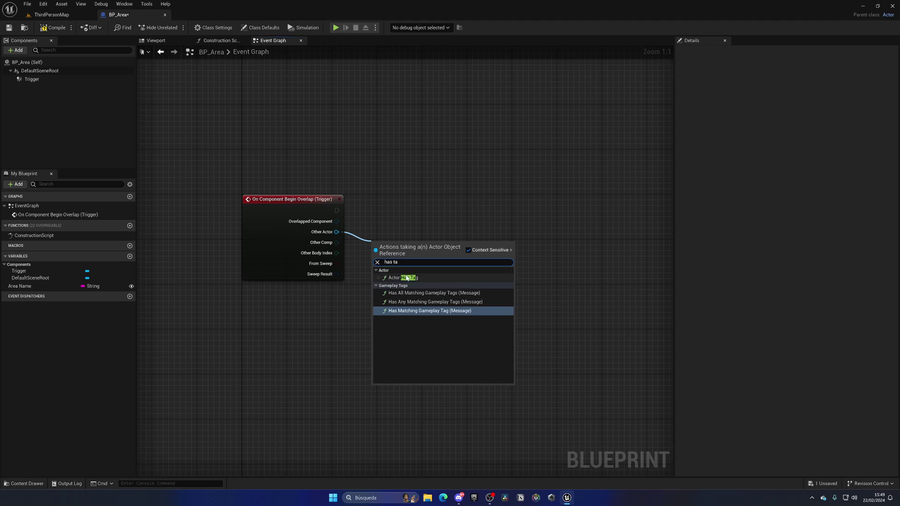
pyautogui.click(407, 278)
pyautogui.click(399, 271)
pyautogui.write('Play')
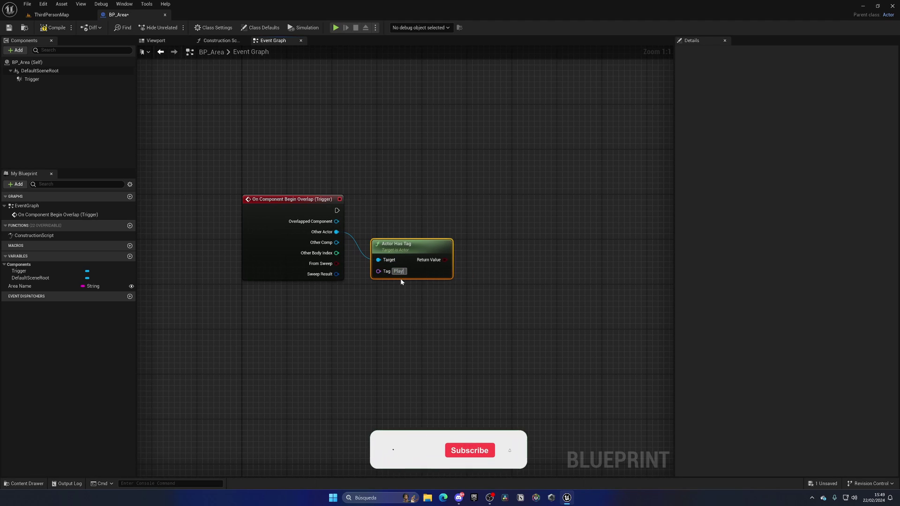
pyautogui.write('er')
pyautogui.click(401, 282)
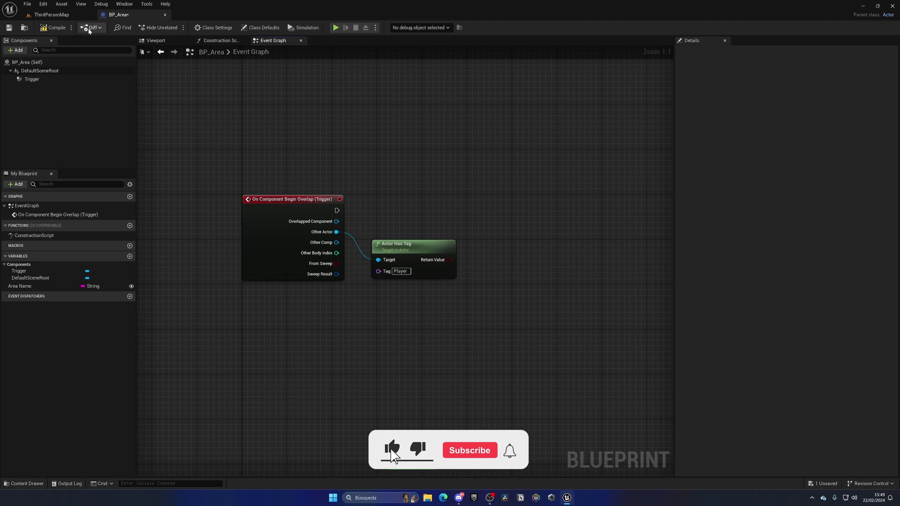
# Open BP_ThirdPersonCharacter from Content/ThirdPerson/Blueprints, check its actor tags by filtering the details for "tag", and close it.
pyautogui.click(61, 15)
pyautogui.click(153, 353)
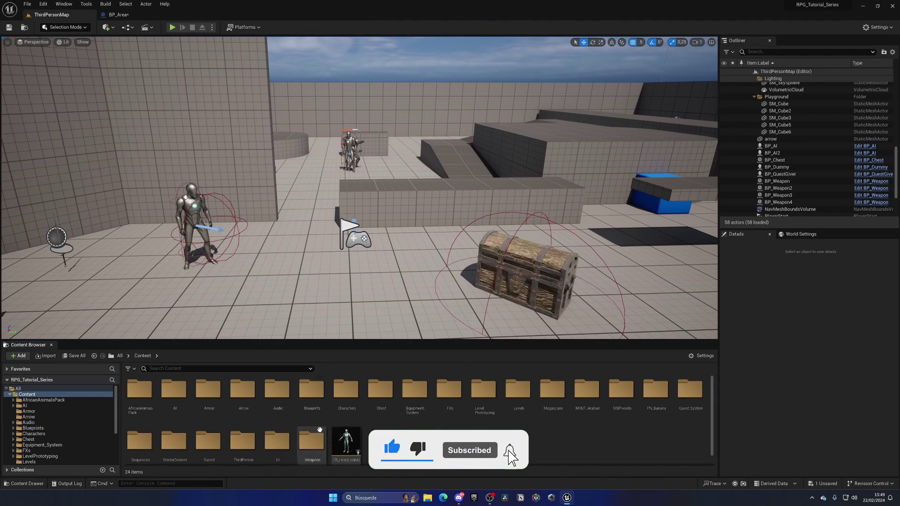
pyautogui.click(256, 447)
pyautogui.doubleClick(255, 448)
pyautogui.doubleClick(140, 396)
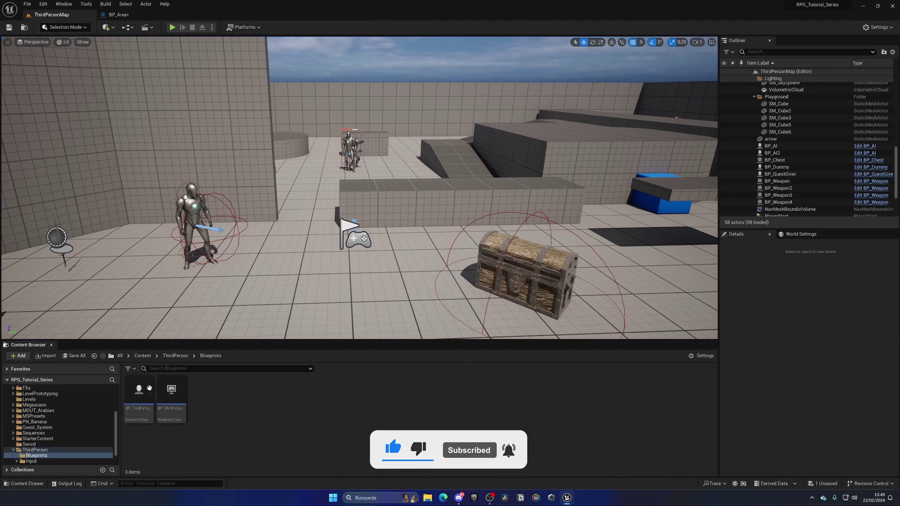
pyautogui.click(140, 398)
pyautogui.doubleClick(141, 398)
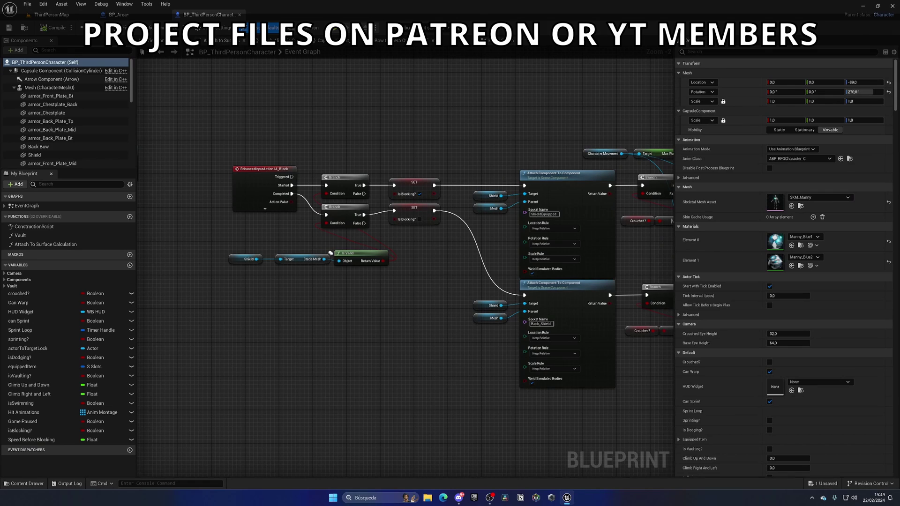
pyautogui.click(708, 50)
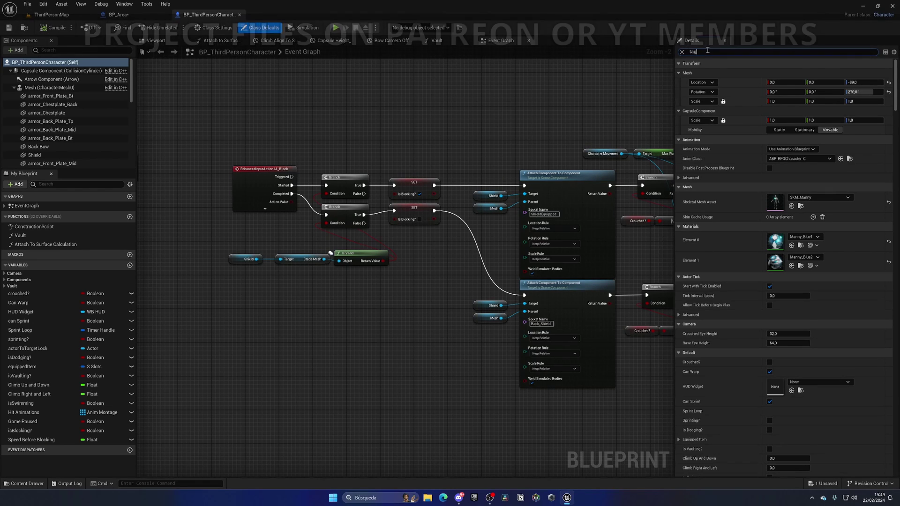
pyautogui.write('tag')
pyautogui.click(771, 188)
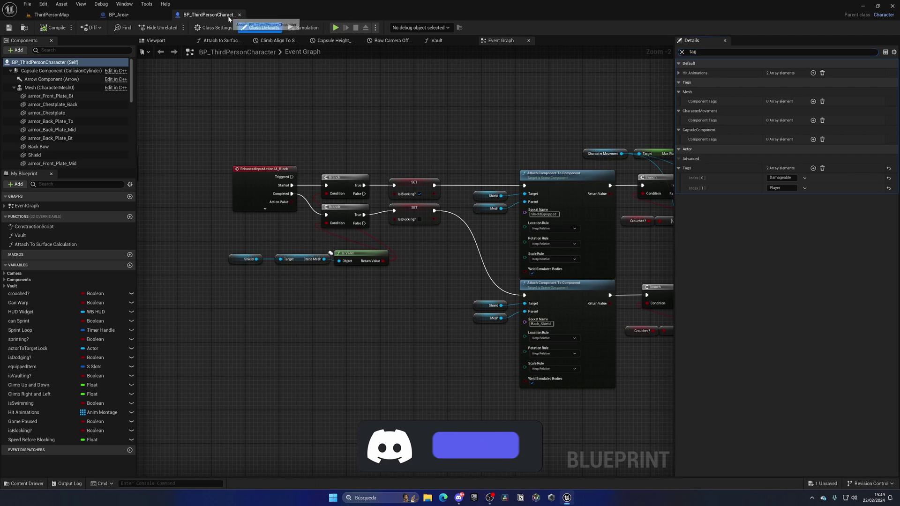
pyautogui.click(239, 15)
# Add a Branch using Actor Has Tag's Return Value as its condition, with its execution wired from the overlap event and both nodes aligned.
pyautogui.moveTo(389, 236); pyautogui.dragTo(454, 203)
pyautogui.write('br')
pyautogui.press('Return')
pyautogui.moveTo(474, 202); pyautogui.dragTo(478, 186)
pyautogui.moveTo(238, 123); pyautogui.dragTo(449, 197)
pyautogui.press('q')
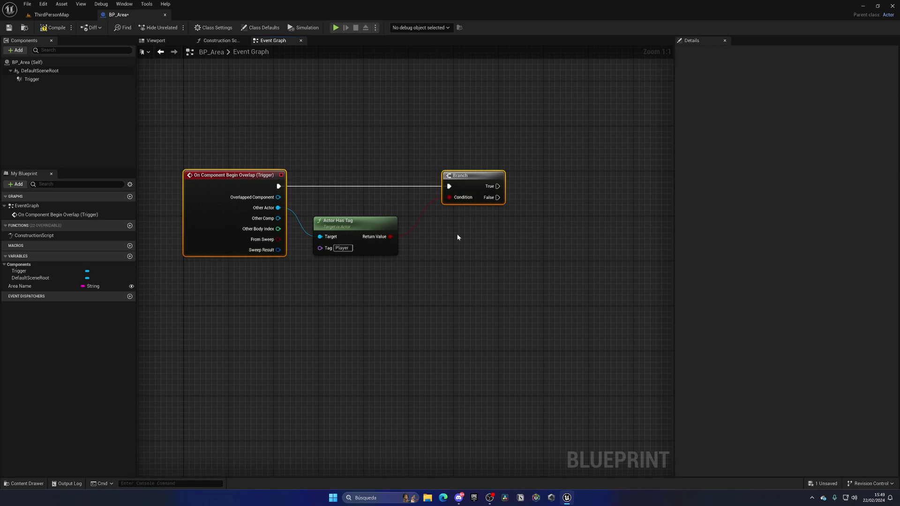
pyautogui.click(458, 238)
# Add a Print String node on the Branch's True output and line it up with the Branch.
pyautogui.moveTo(458, 238); pyautogui.dragTo(338, 275, button='right')
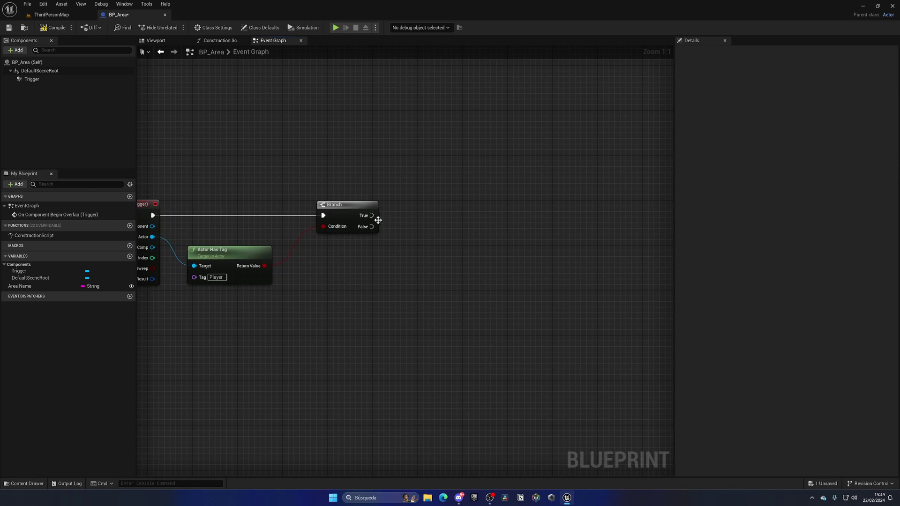
pyautogui.moveTo(413, 218); pyautogui.dragTo(413, 219)
pyautogui.write('pr')
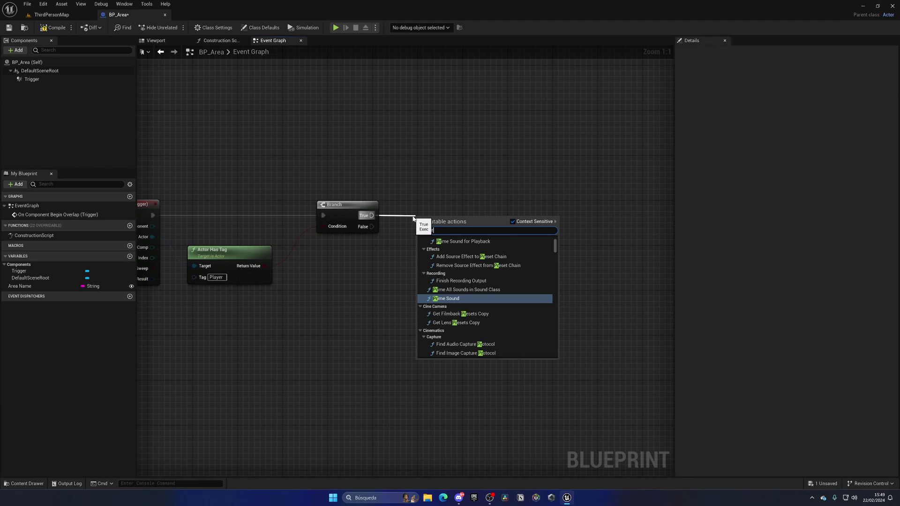
pyautogui.write('it')
pyautogui.press('BackSpace')
pyautogui.write('nt')
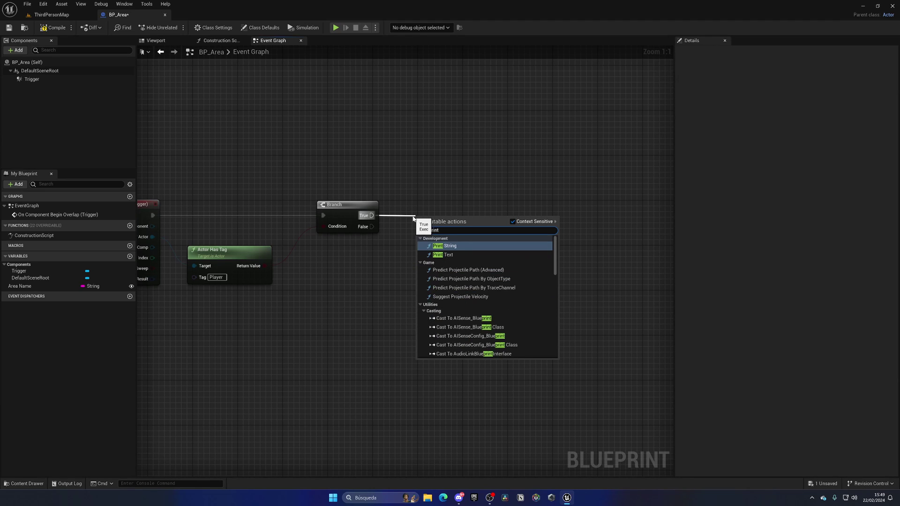
pyautogui.press('Return')
pyautogui.moveTo(438, 217); pyautogui.dragTo(432, 208)
# Set the Print String node's In String text to Entering.
pyautogui.click(439, 228)
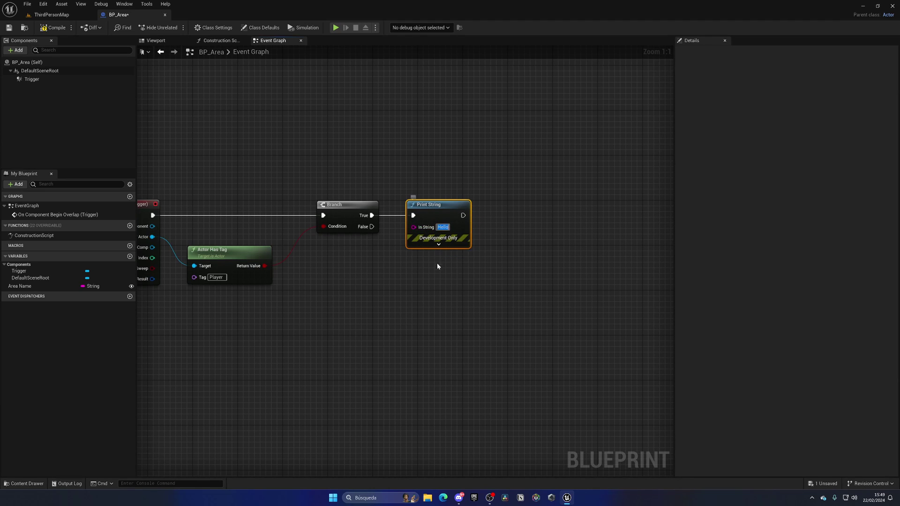
pyautogui.write('Entering')
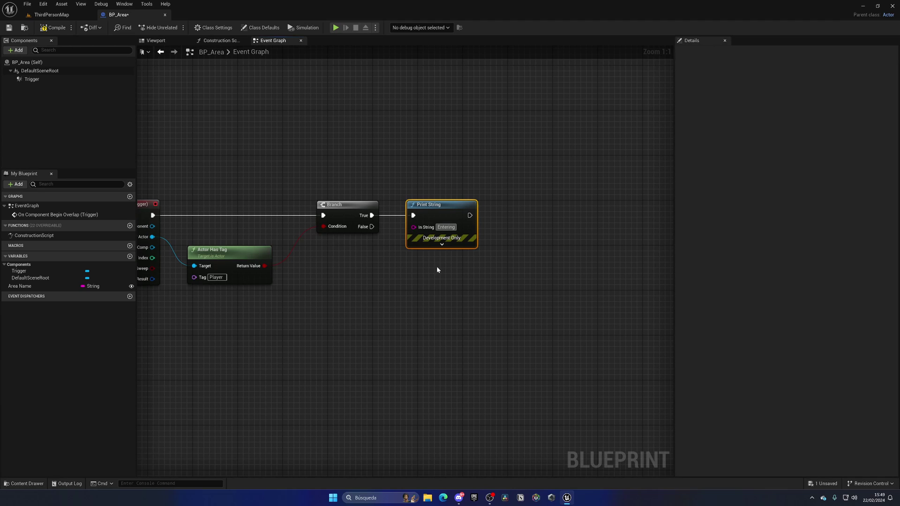
pyautogui.click(437, 270)
# Connect an Area Name getter to Print String's In String input and save BP_Area.
pyautogui.moveTo(46, 286); pyautogui.dragTo(458, 284)
pyautogui.moveTo(419, 229); pyautogui.dragTo(381, 256)
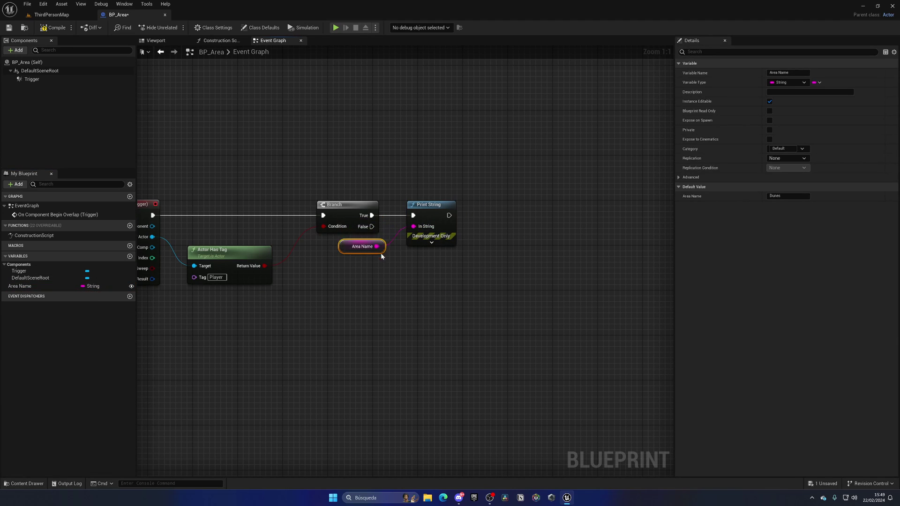
pyautogui.click(9, 28)
pyautogui.click(460, 158)
pyautogui.moveTo(460, 158); pyautogui.dragTo(568, 156, button='right')
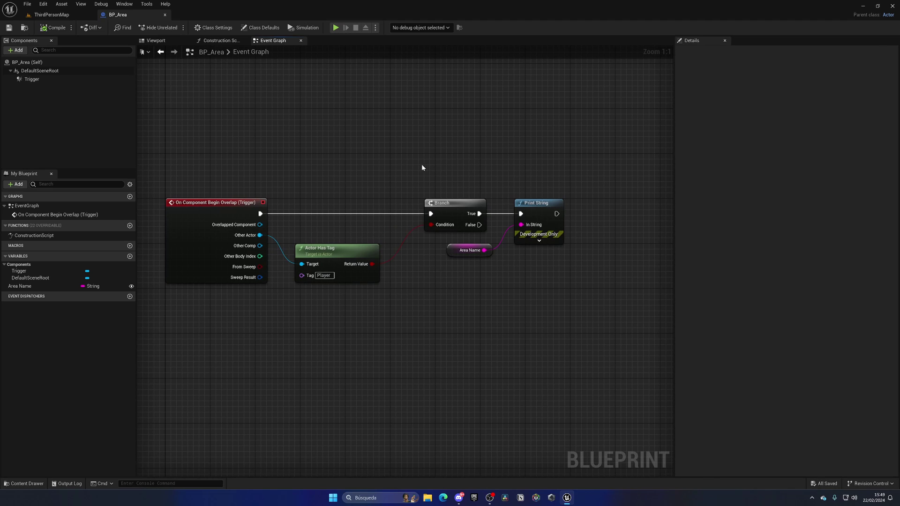
# Place a BP_Area actor from Content/Blueprints on the ThirdPersonMap floor beside the player start.
pyautogui.click(66, 17)
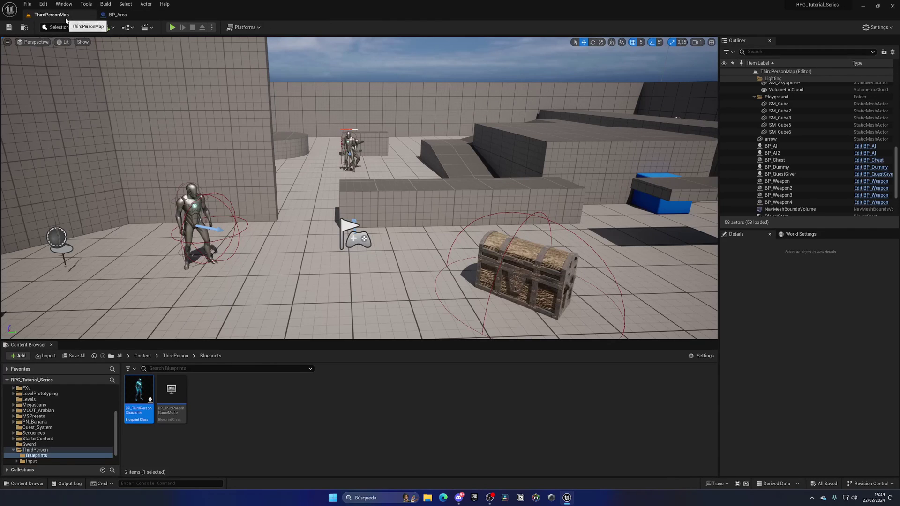
pyautogui.moveTo(196, 281); pyautogui.dragTo(197, 262, button='right')
pyautogui.click(143, 356)
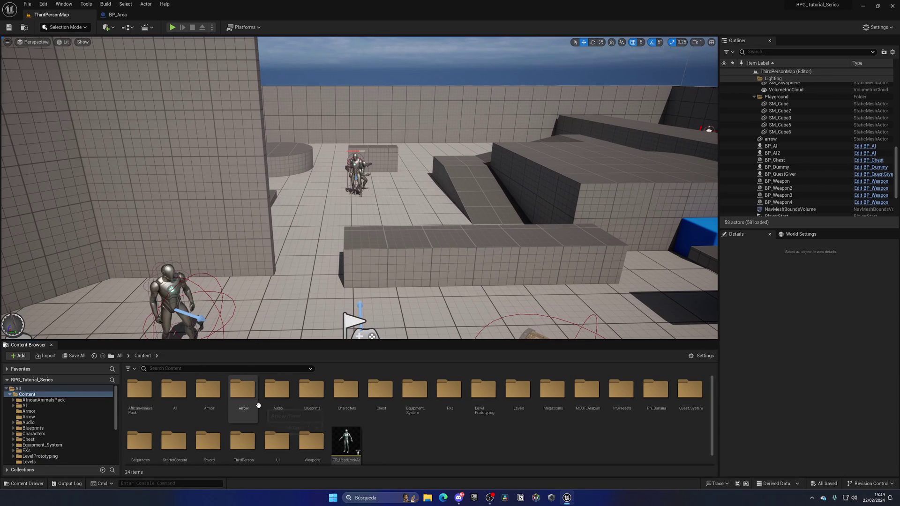
pyautogui.doubleClick(307, 390)
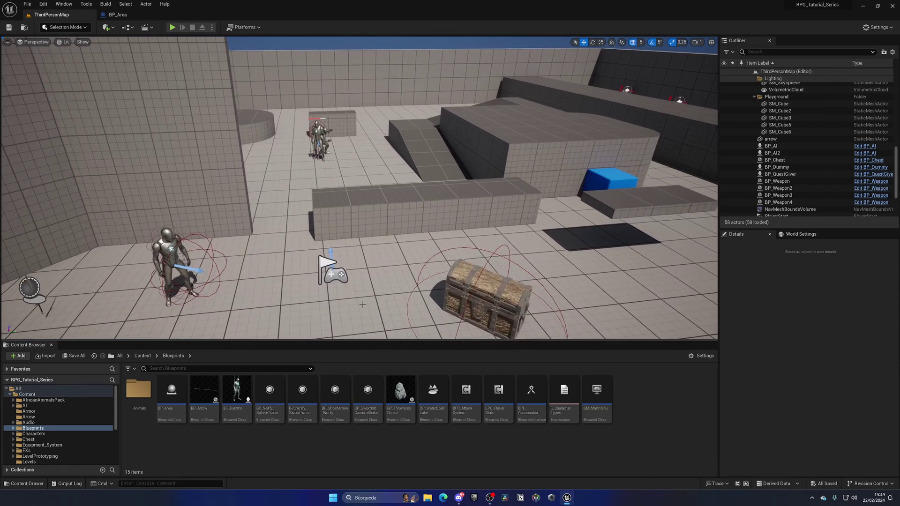
pyautogui.moveTo(178, 420); pyautogui.dragTo(295, 274)
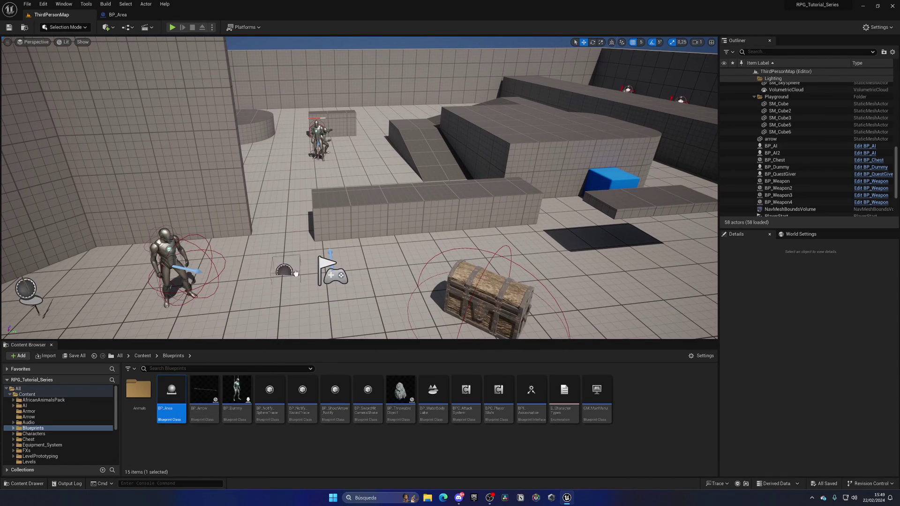
# Move the placed BP_Area to about X 1385, Y 1170, Z 110 and scale it uniformly to about 9.5.
pyautogui.moveTo(355, 265); pyautogui.dragTo(344, 188)
pyautogui.moveTo(440, 249)
pyautogui.mouseDown(button='right')
pyautogui.moveTo(403, 281)
pyautogui.moveTo(445, 249)
pyautogui.mouseUp(button='right')
pyautogui.moveTo(254, 181); pyautogui.dragTo(205, 156)
pyautogui.moveTo(347, 225); pyautogui.dragTo(308, 230, button='right')
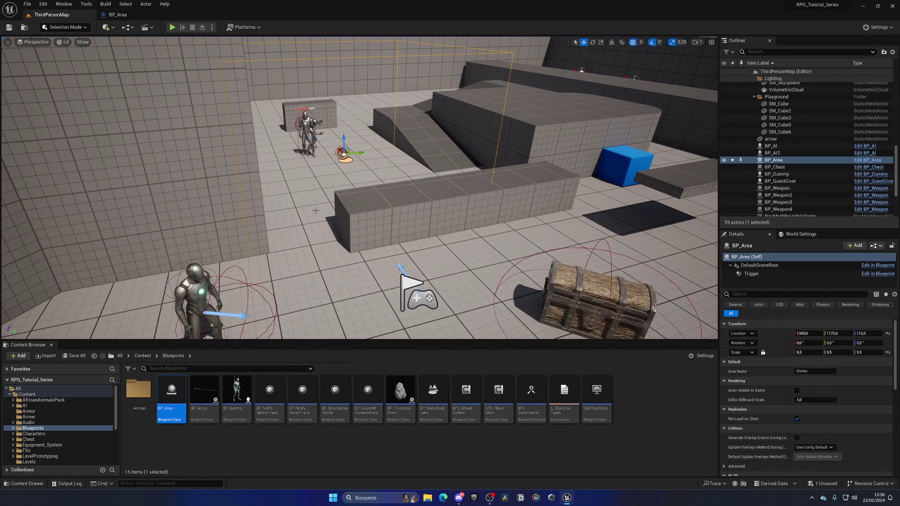
# Turn off Hidden in Game for BP_Area's Trigger component and compile the blueprint.
pyautogui.click(122, 17)
pyautogui.click(152, 41)
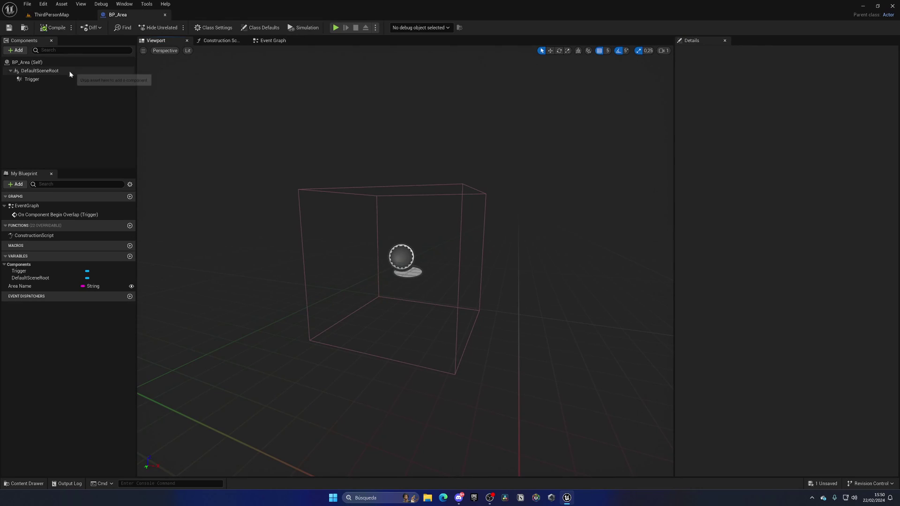
pyautogui.click(70, 78)
pyautogui.click(723, 52)
pyautogui.write('hidd')
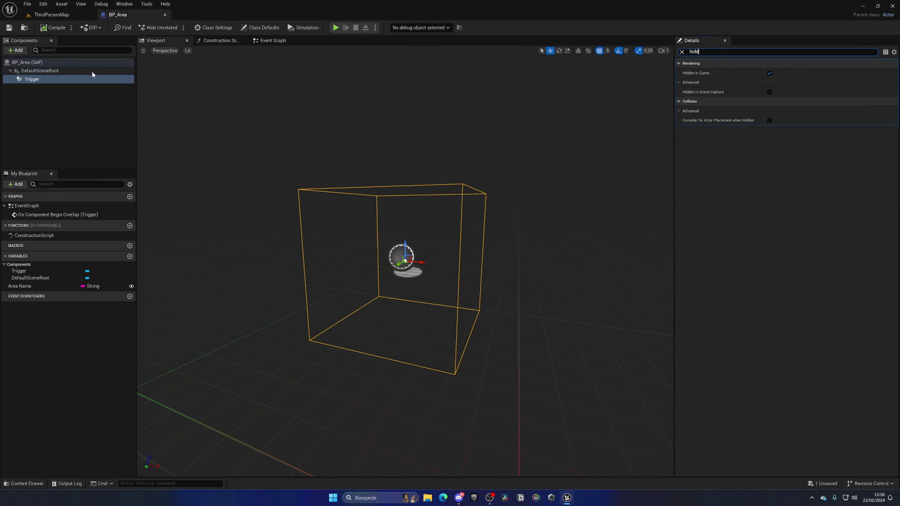
pyautogui.click(769, 72)
pyautogui.click(682, 52)
pyautogui.click(53, 27)
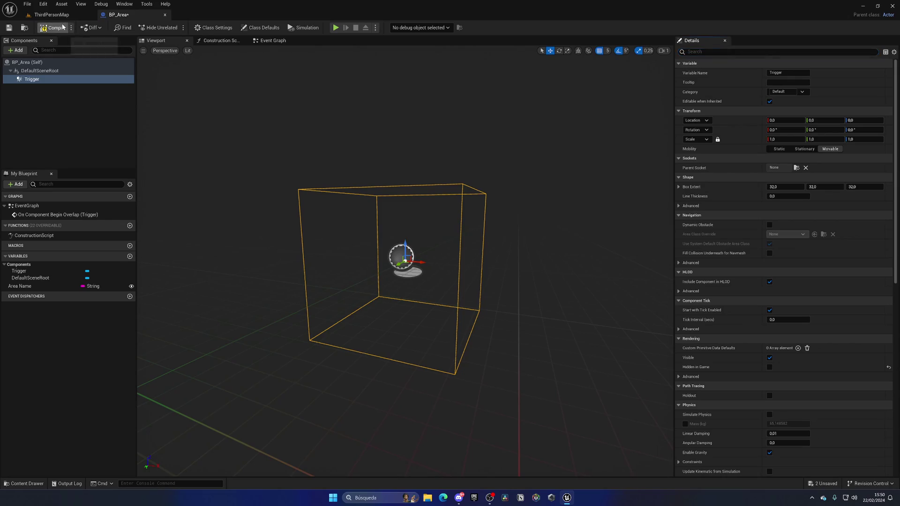
# Play-test ThirdPersonMap by running the character into the BP_Area trigger box, ending the session inside it.
pyautogui.click(49, 15)
pyautogui.click(172, 28)
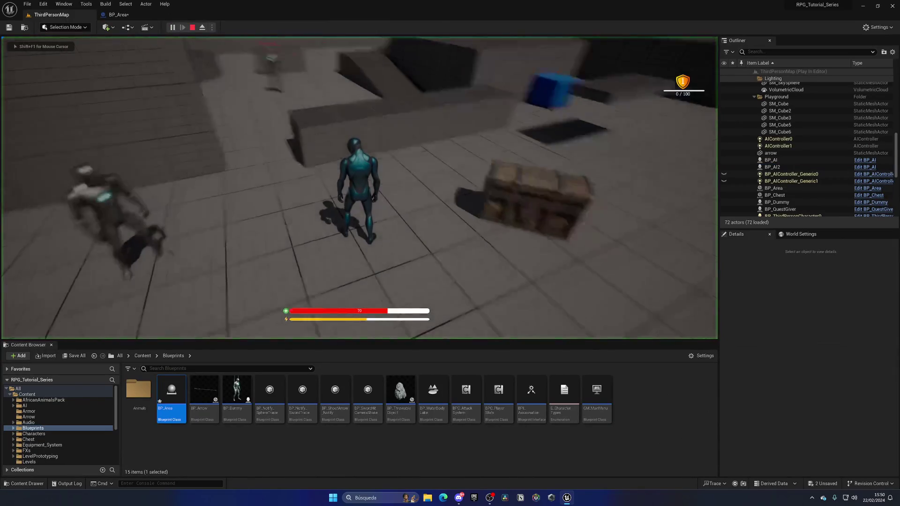
pyautogui.press('w')
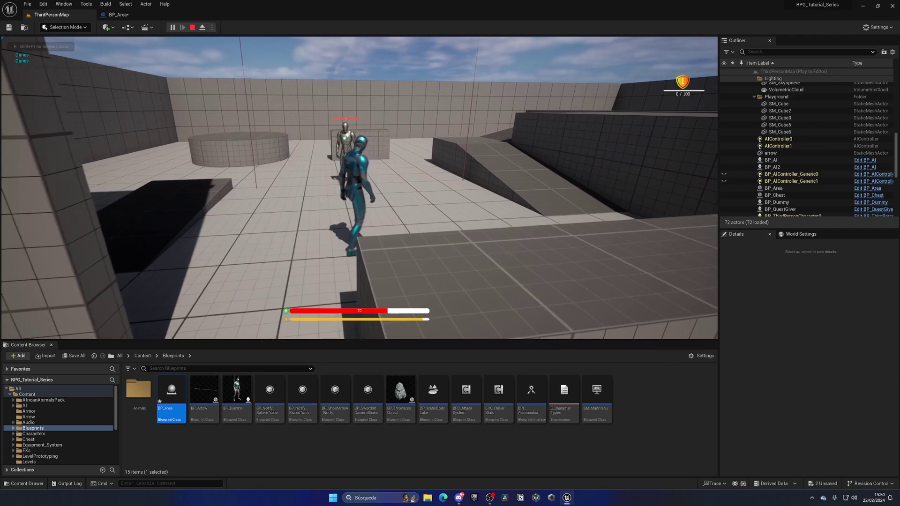
pyautogui.press('F8')
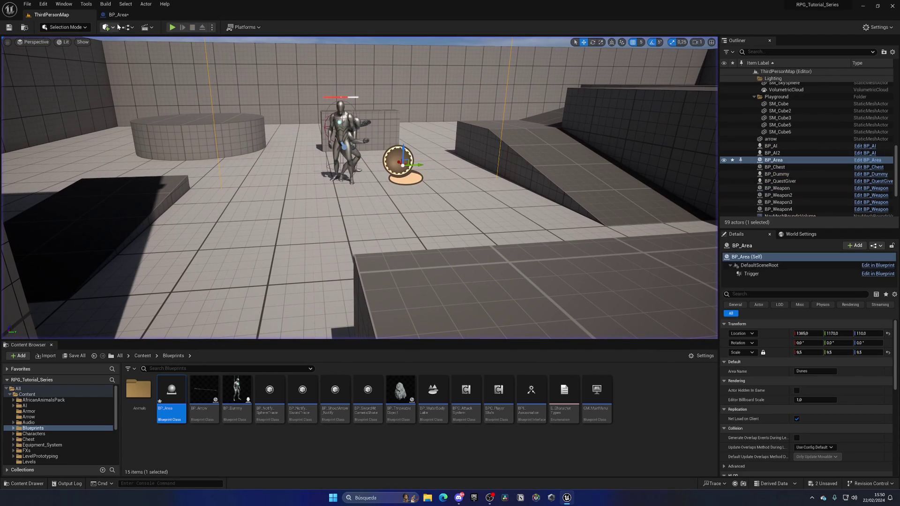
# Move the Print String and Area Name nodes farther from the Branch node in BP_Area's Event Graph.
pyautogui.click(117, 15)
pyautogui.click(295, 42)
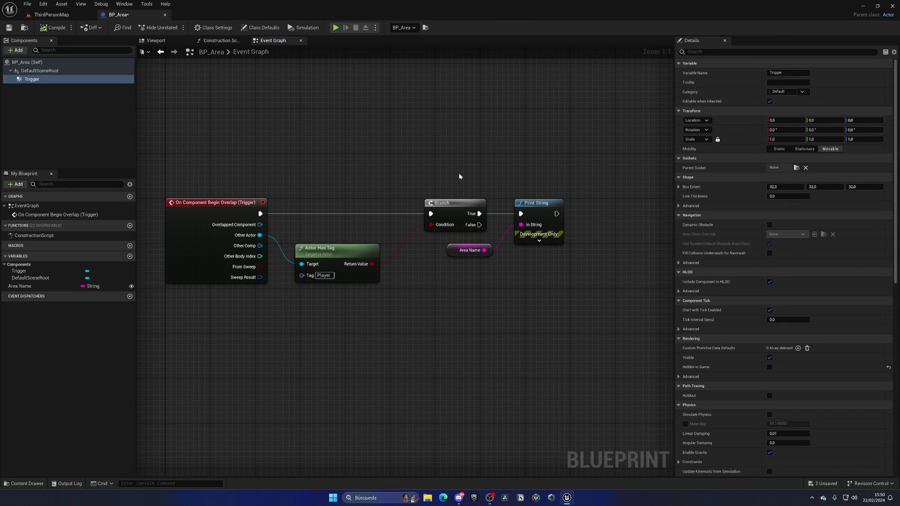
pyautogui.moveTo(459, 177); pyautogui.dragTo(305, 174, button='right')
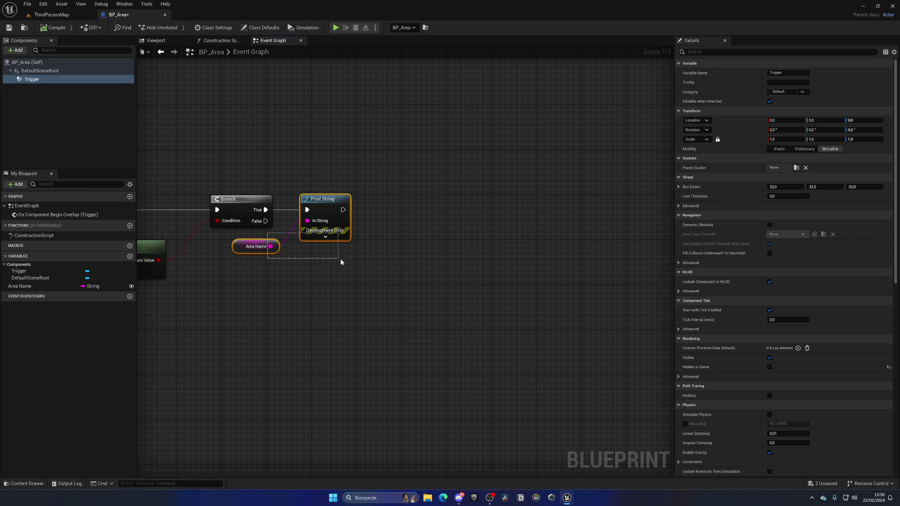
pyautogui.moveTo(341, 262); pyautogui.dragTo(338, 258)
pyautogui.moveTo(323, 199); pyautogui.dragTo(464, 198)
# Insert a Do Once node between the Branch's True output and Print String, aligned with their execution line.
pyautogui.click(299, 202)
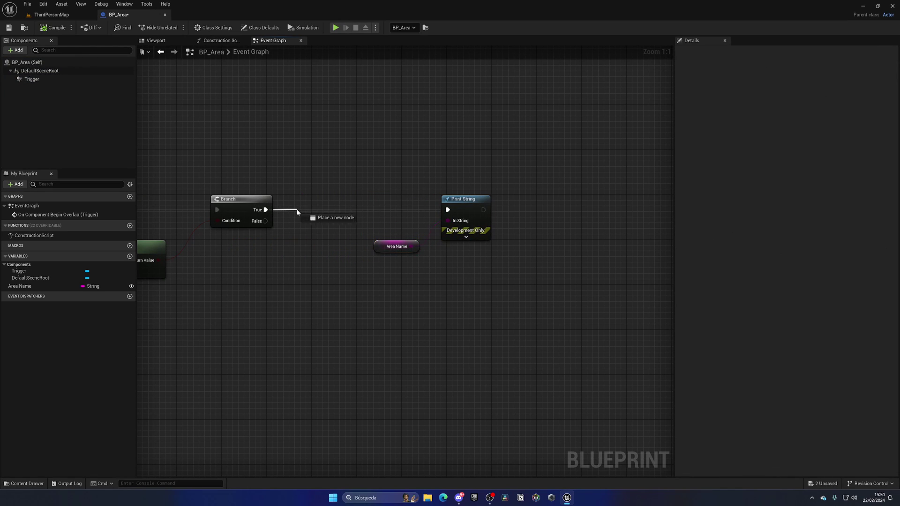
pyautogui.moveTo(297, 212); pyautogui.dragTo(297, 212)
pyautogui.write('do o')
pyautogui.press('Return')
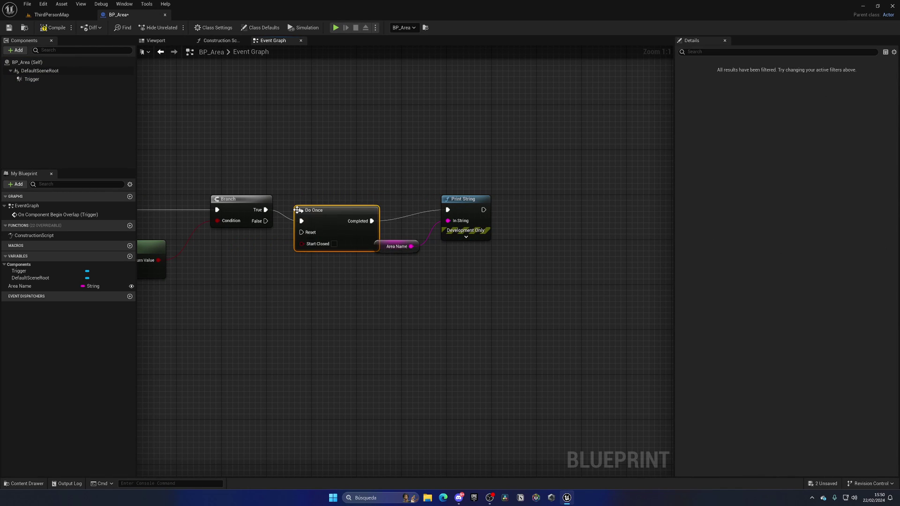
pyautogui.moveTo(307, 206); pyautogui.dragTo(301, 199)
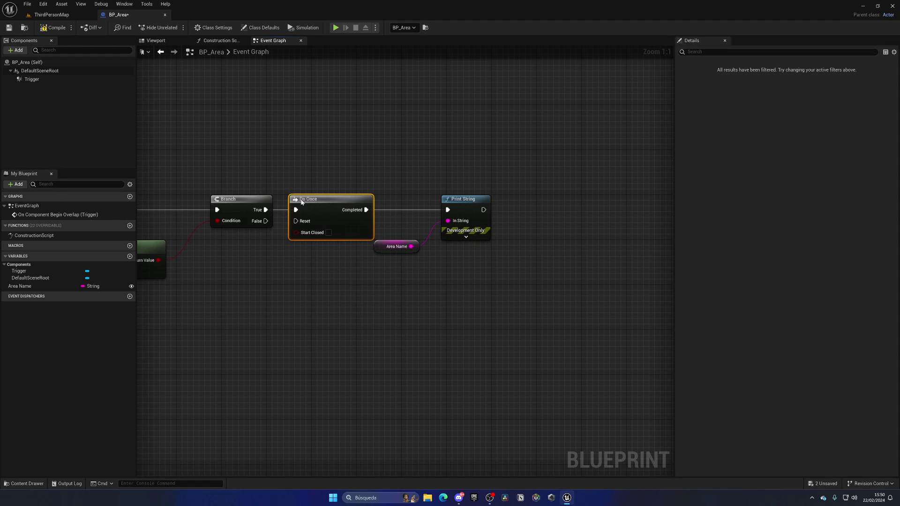
# Add a 0,1 second Delay after Print String and route its Completed output over the nodes to Do Once's Reset.
pyautogui.write('del')
pyautogui.moveTo(504, 211); pyautogui.dragTo(295, 220)
pyautogui.press('Return')
pyautogui.click(549, 221)
pyautogui.write('0,1')
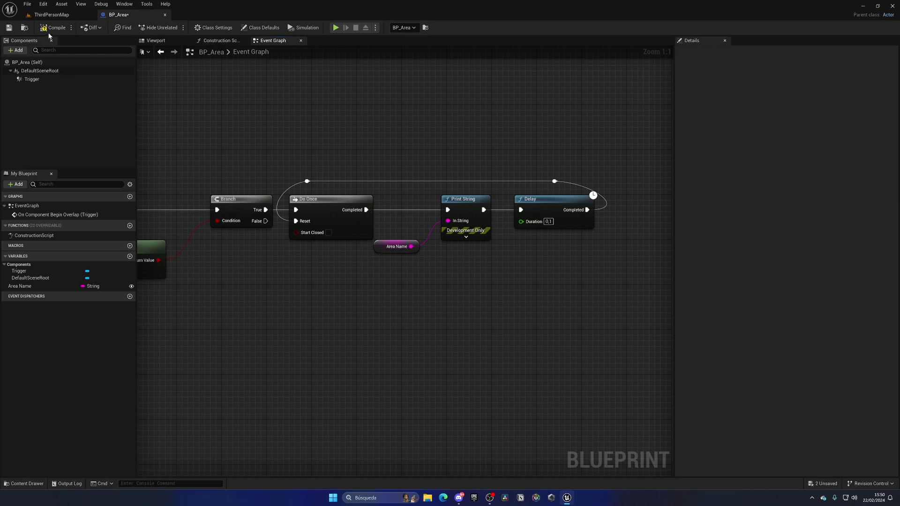
# Play-test ThirdPersonMap by running the character in and out of the area trigger, and return to BP_Area's Event Graph.
pyautogui.click(59, 14)
pyautogui.hotkey('alt', 'p')
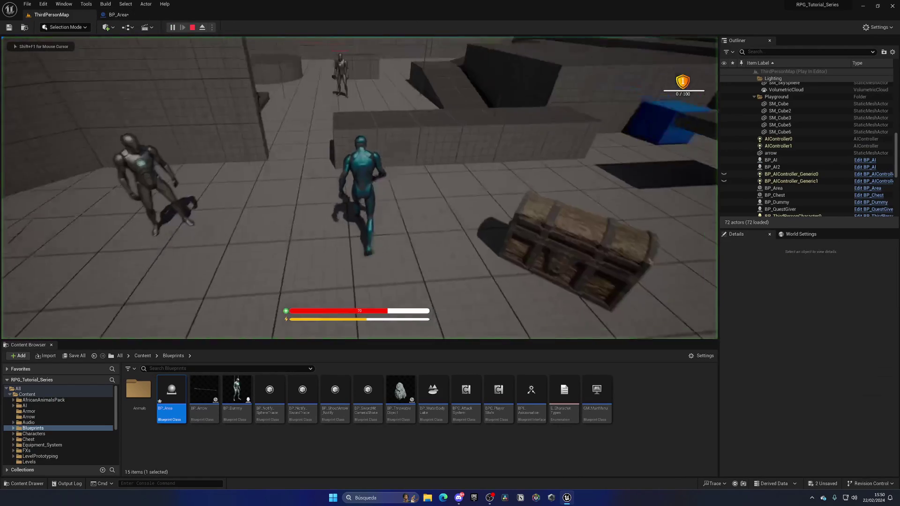
pyautogui.press('w')
pyautogui.press('s')
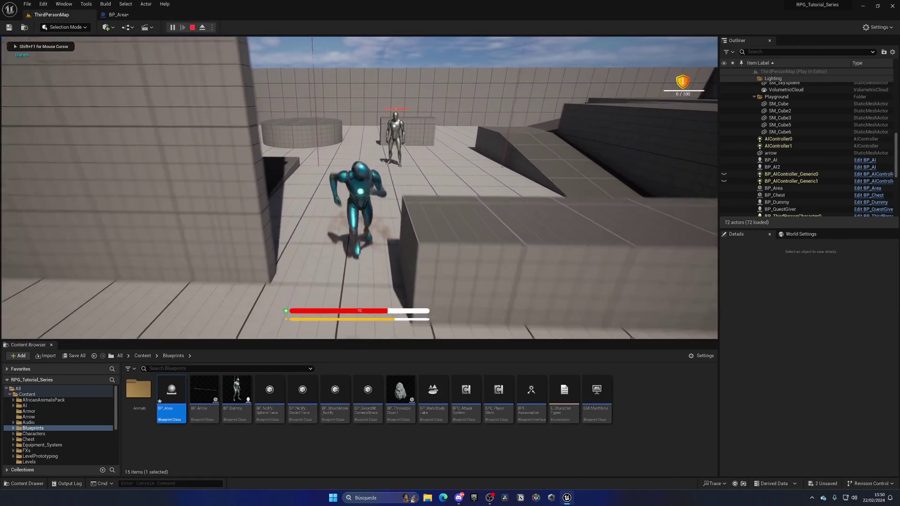
pyautogui.press('w')
pyautogui.press('Escape')
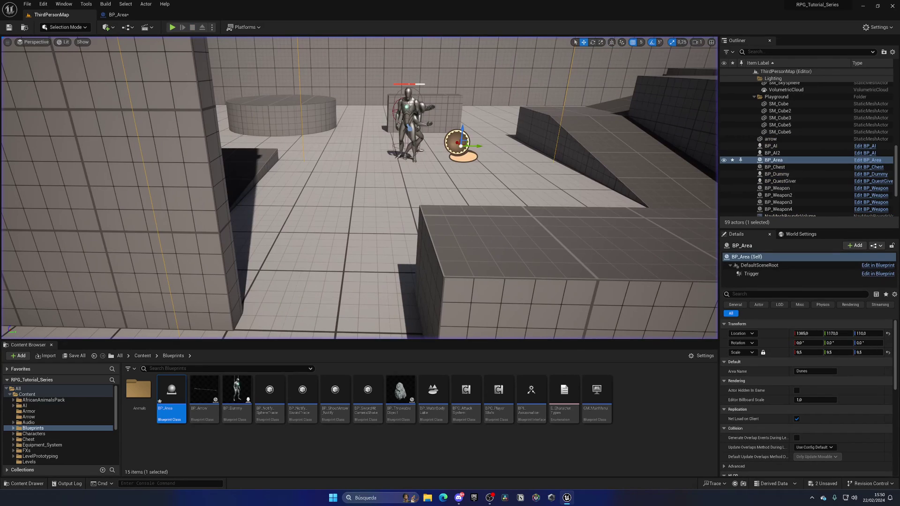
pyautogui.click(117, 14)
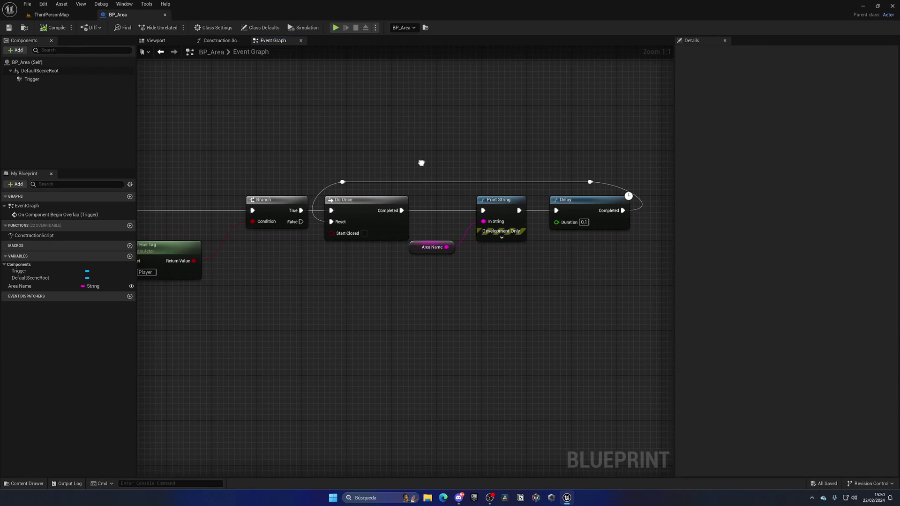